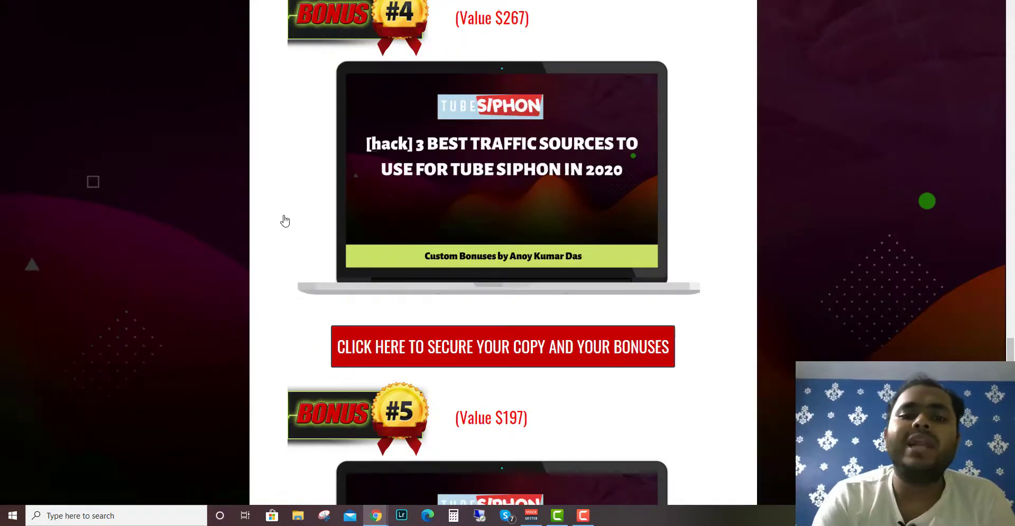
Step: Review the Tube Siphon bonus page's introduction, countdown section and product description
scroll(280, 220, "up", 12)
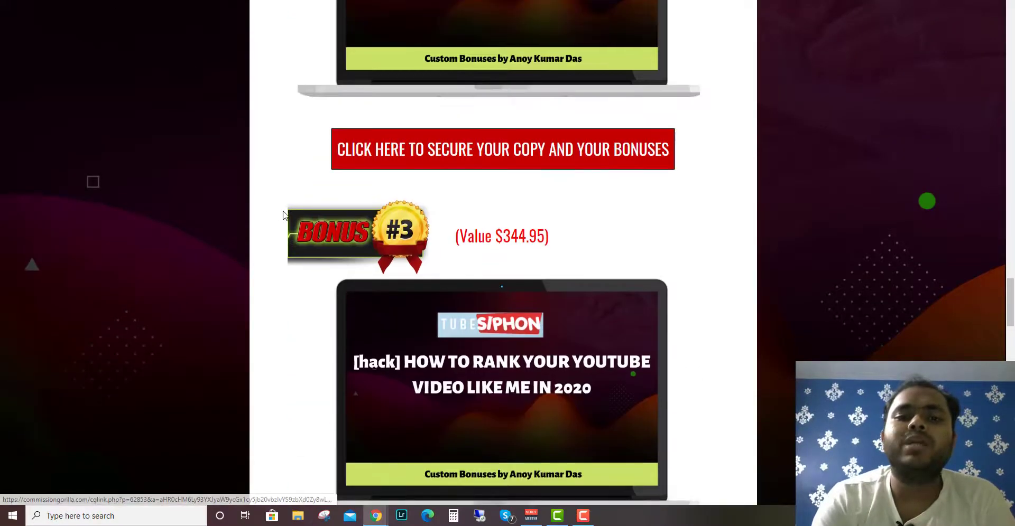
scroll(283, 214, "up", 20)
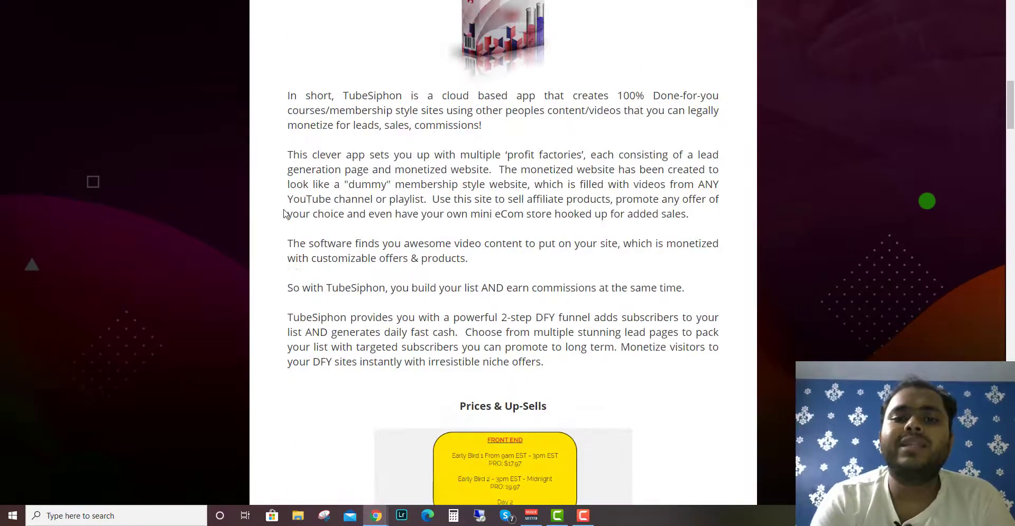
scroll(282, 214, "up", 15)
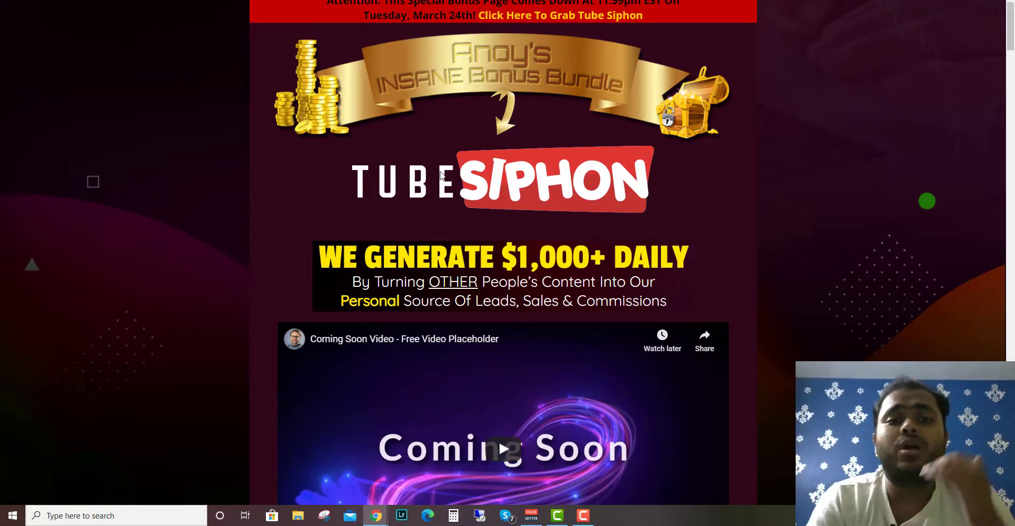
scroll(441, 174, "down", 7)
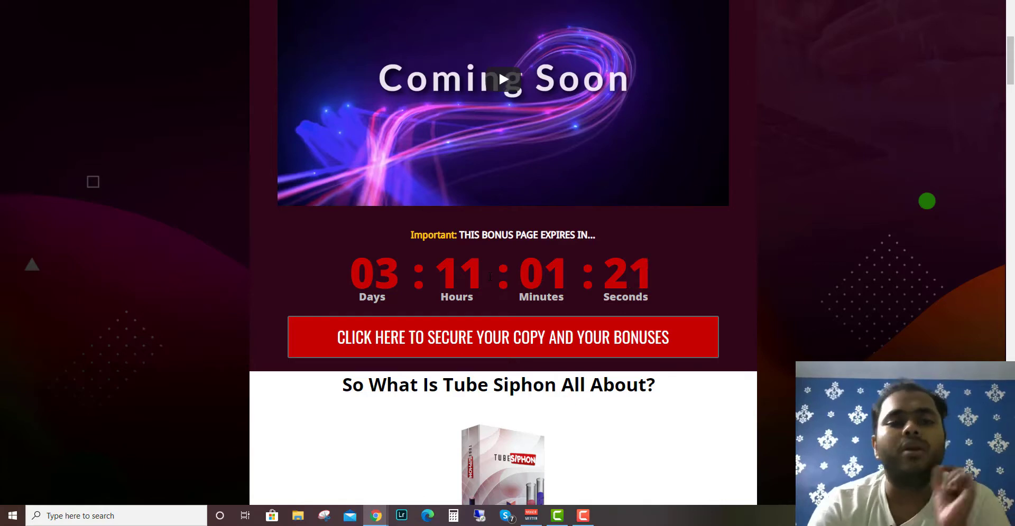
scroll(490, 277, "down", 6)
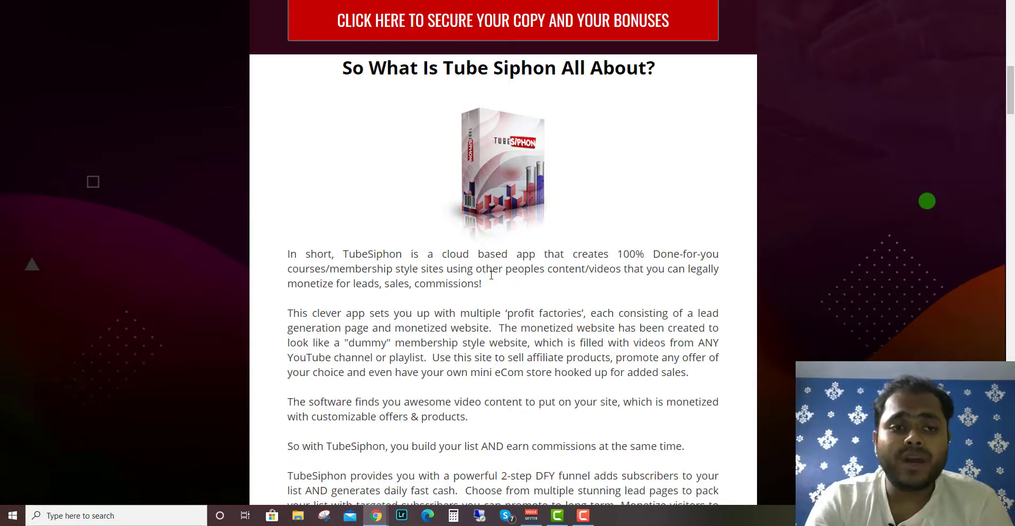
scroll(491, 275, "down", 2)
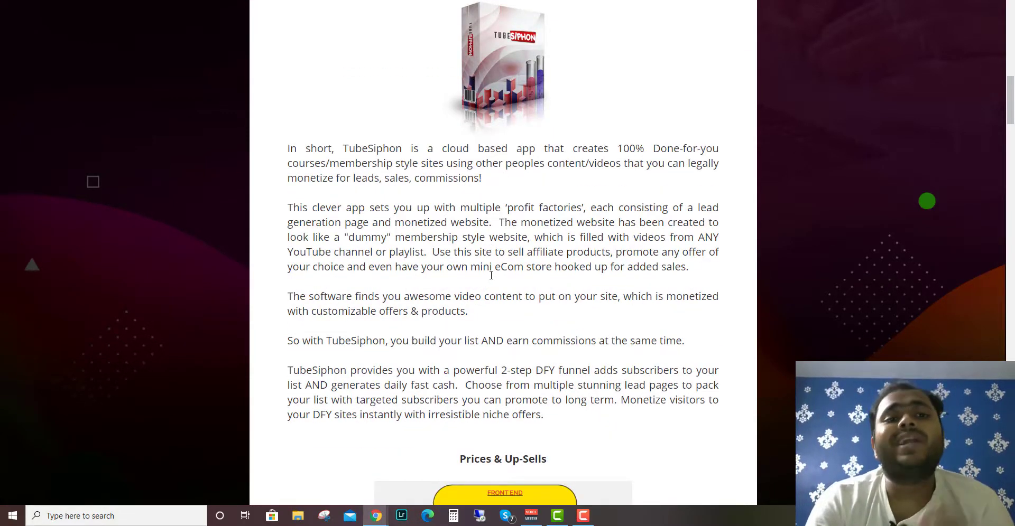
scroll(491, 275, "down", 8)
Step: Examine bonuses #1, #2 and #3 on the Tube Siphon bonus page
scroll(491, 277, "down", 20)
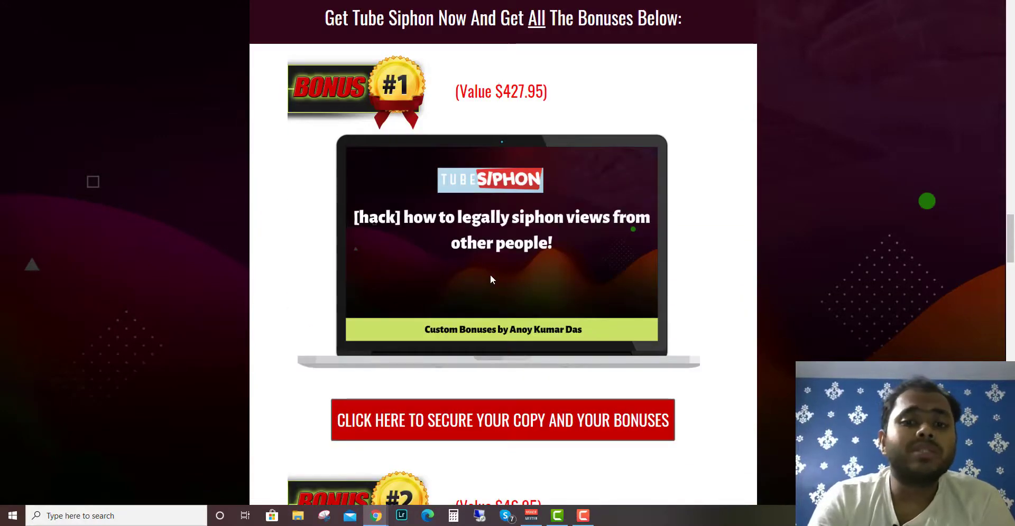
scroll(490, 279, "up", 2)
scroll(491, 280, "down", 2)
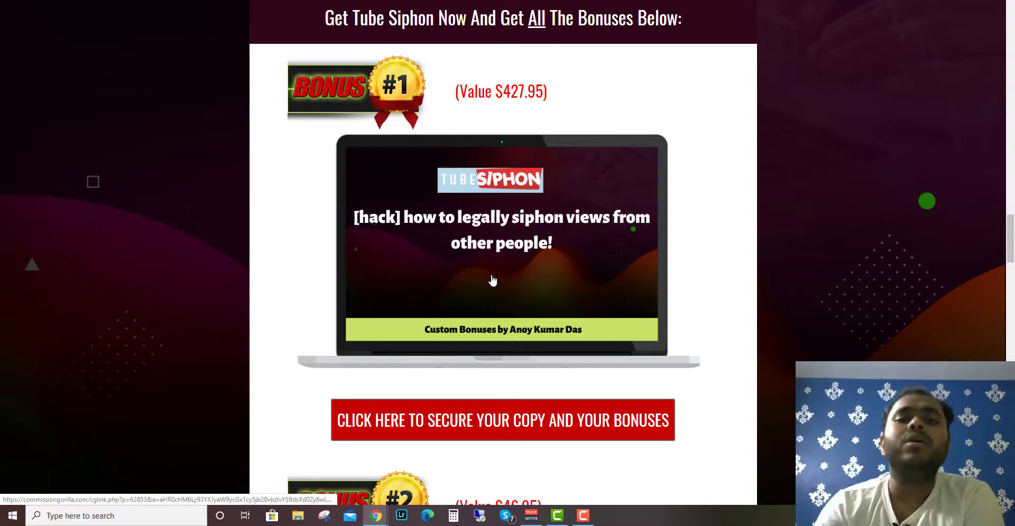
scroll(415, 279, "down", 5)
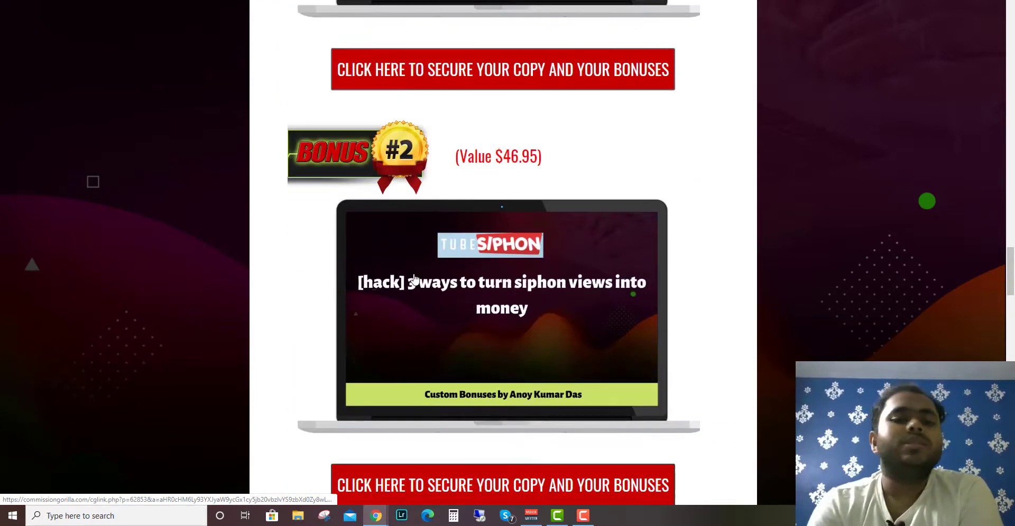
scroll(415, 279, "down", 1)
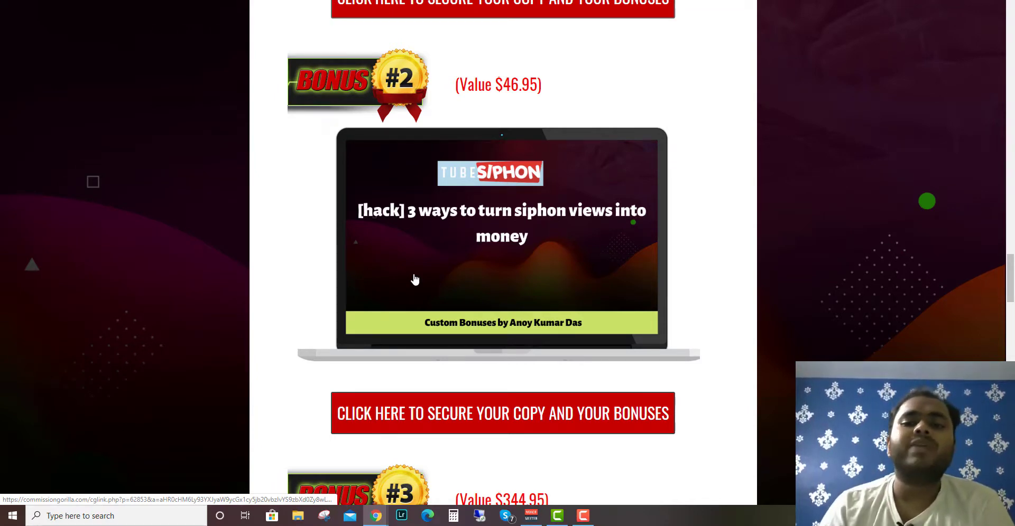
scroll(411, 248, "down", 9)
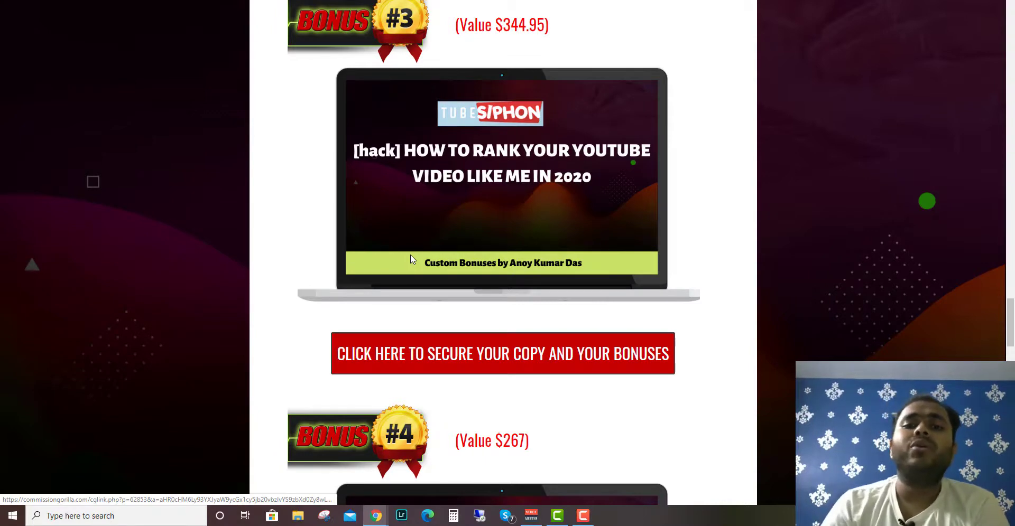
Step: Open YouTube and search for "content burger review" to examine the ranking videos
left_click(407, 227)
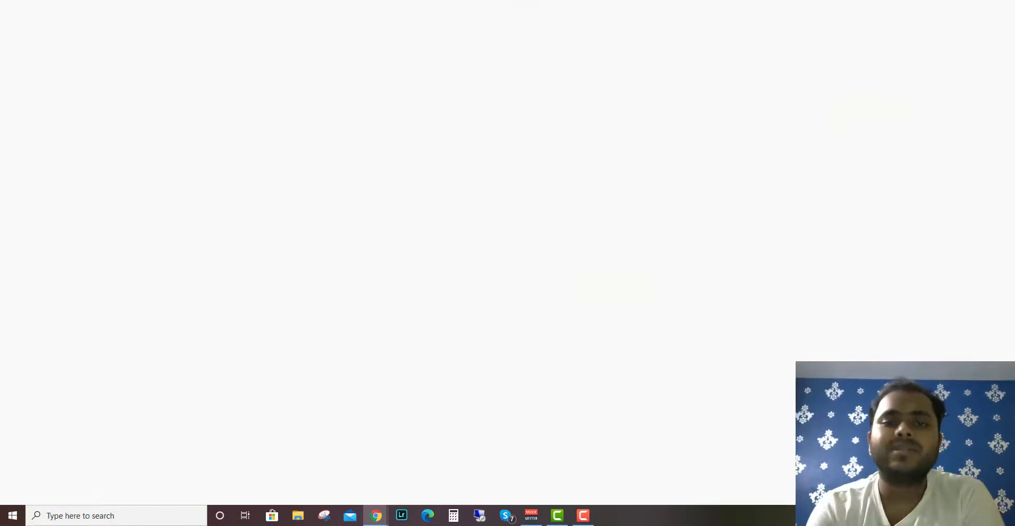
left_click(442, 10)
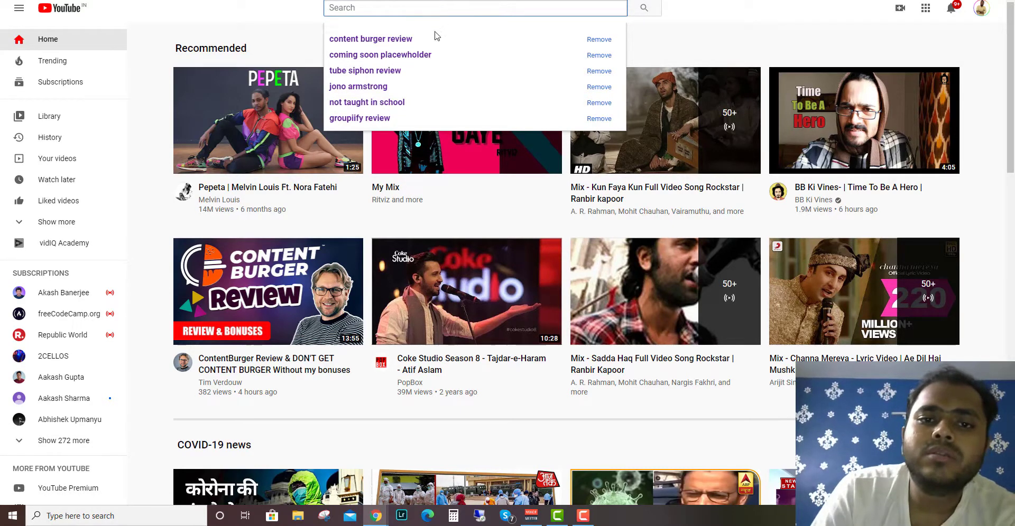
left_click(437, 38)
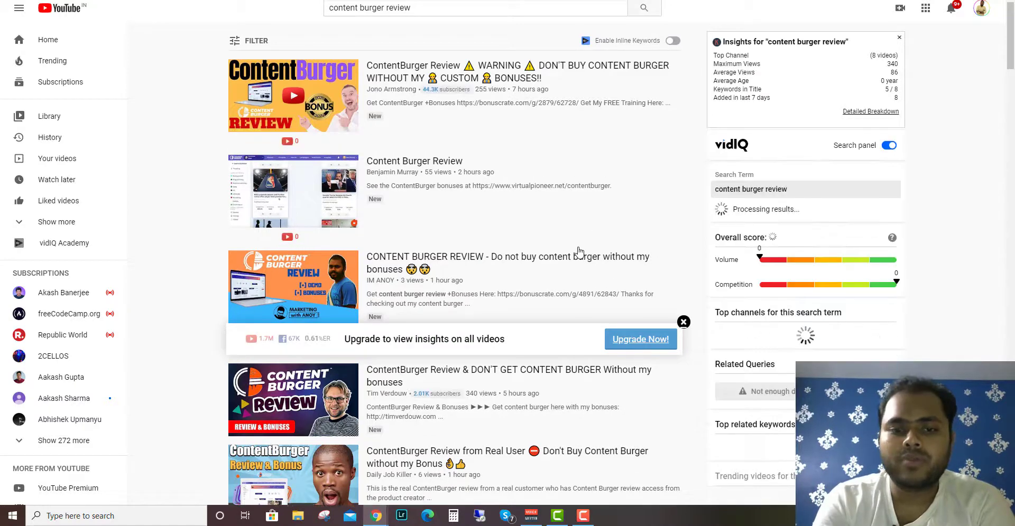
mouse_move(522, 258)
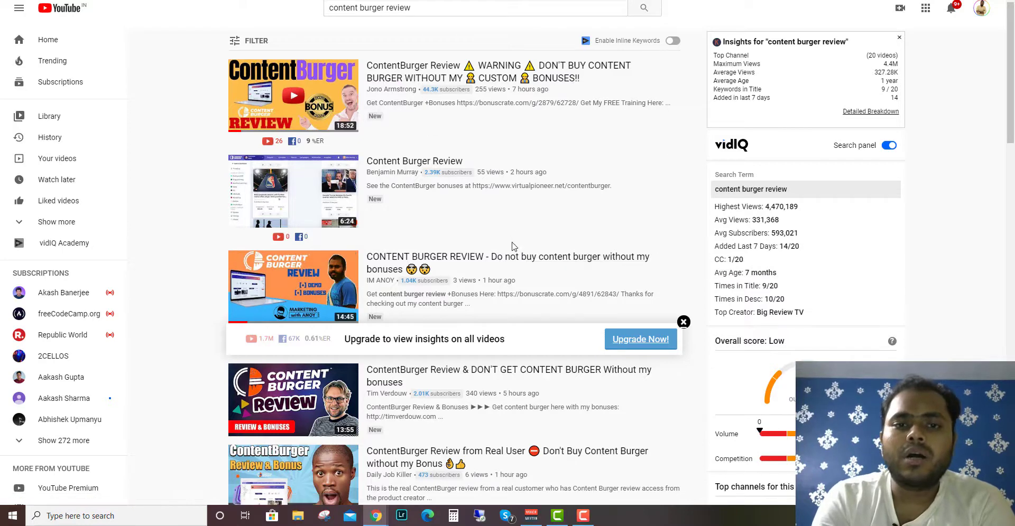
Step: Return to the Tube Siphon bonus page and examine bonuses #4 and #5
key("ctrl+Tab")
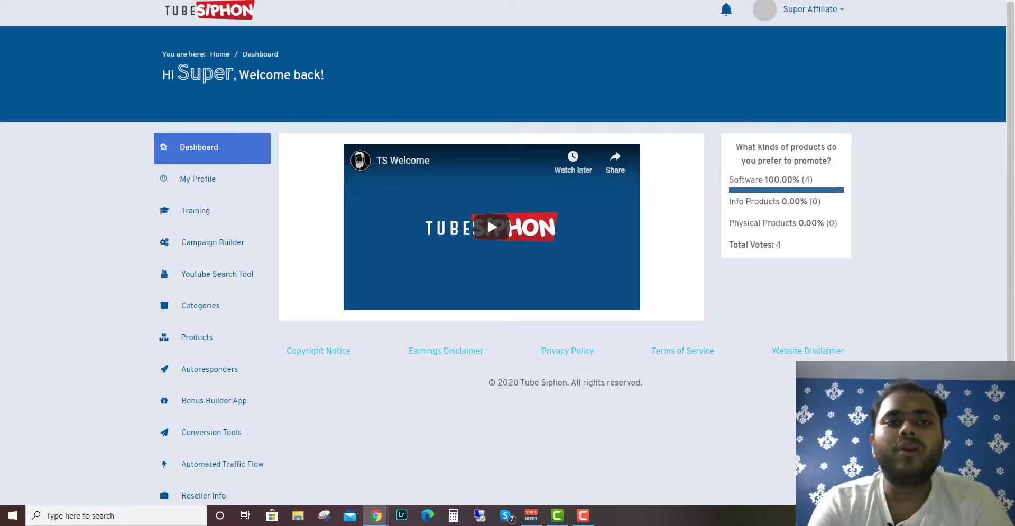
key("ctrl+Tab")
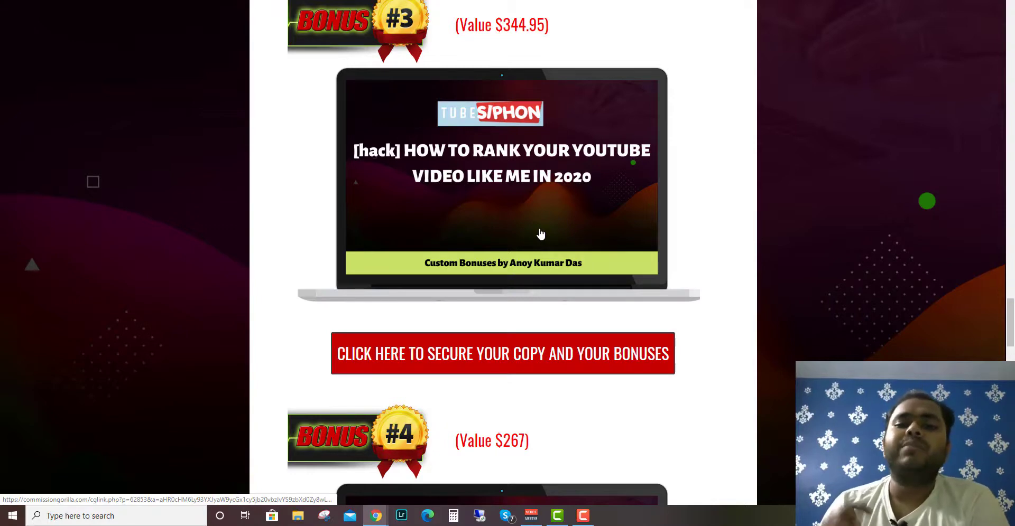
scroll(540, 234, "down", 8)
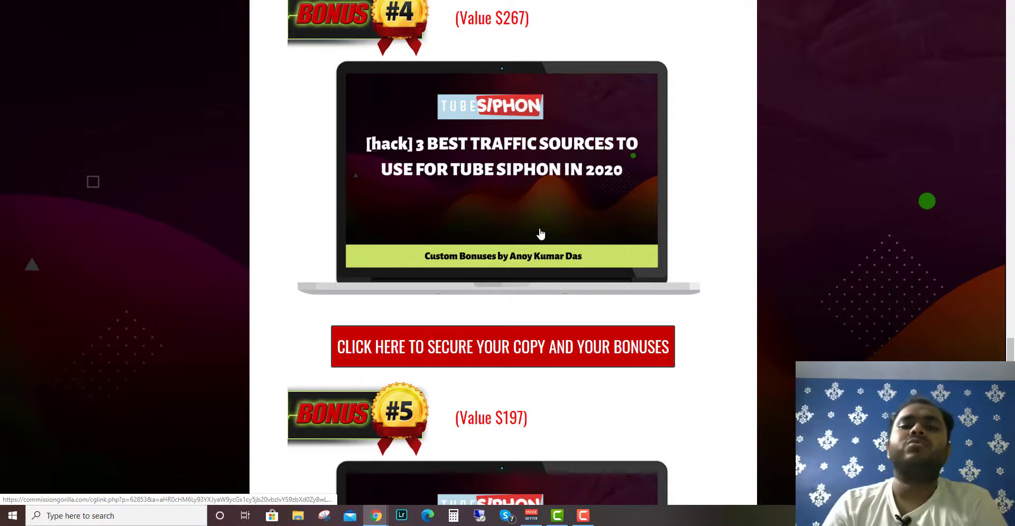
scroll(541, 233, "down", 6)
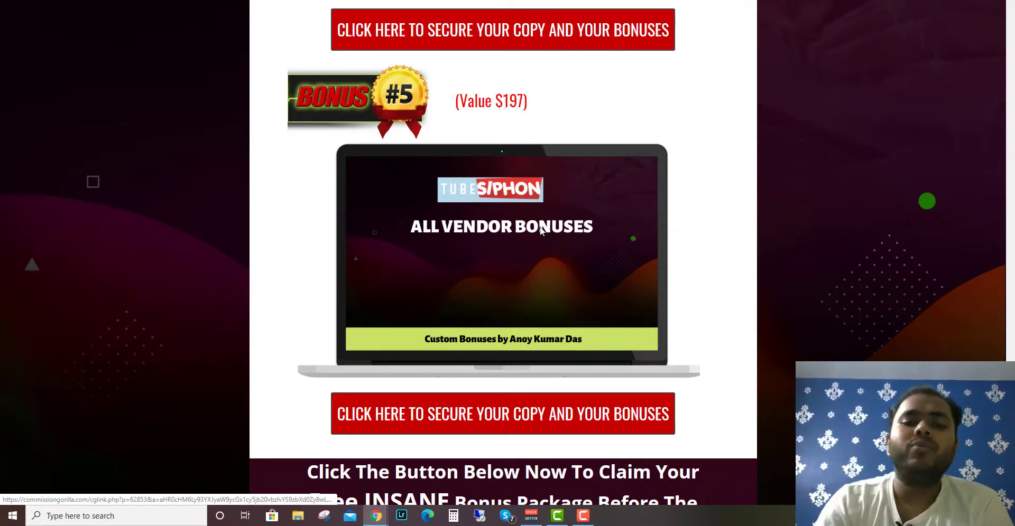
scroll(509, 443, "down", 2)
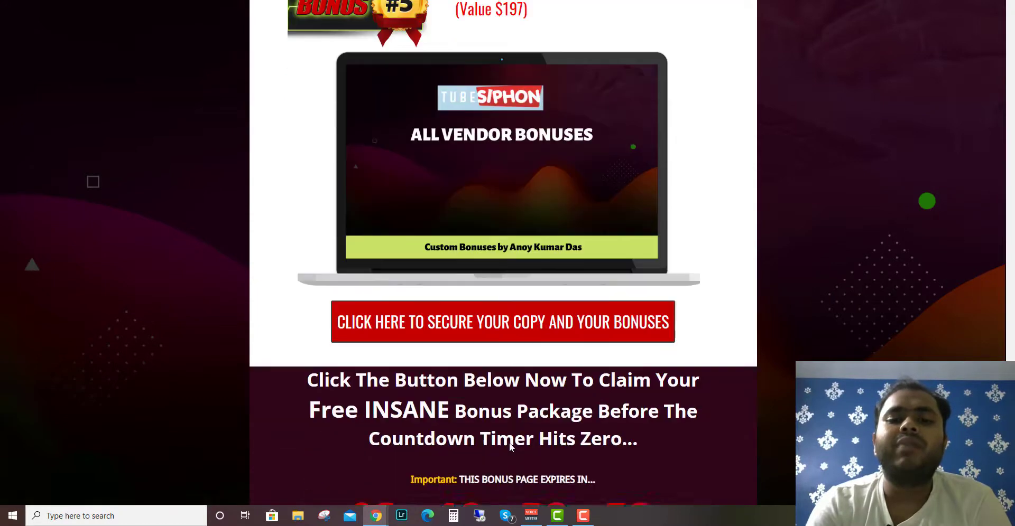
Step: Open the TubeSiphon sales page and view its headline, intro video and access offer
scroll(509, 442, "down", 3)
left_click(509, 455)
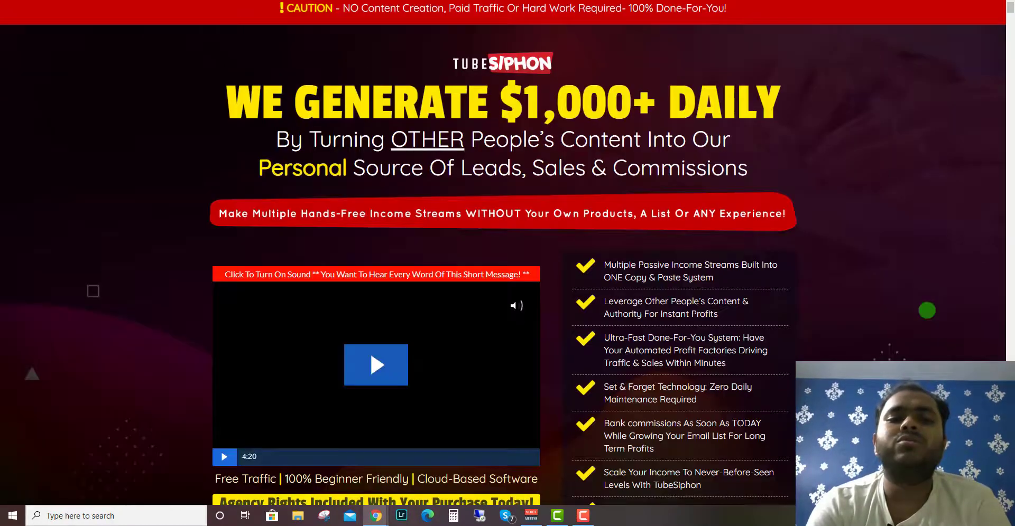
scroll(443, 400, "down", 3)
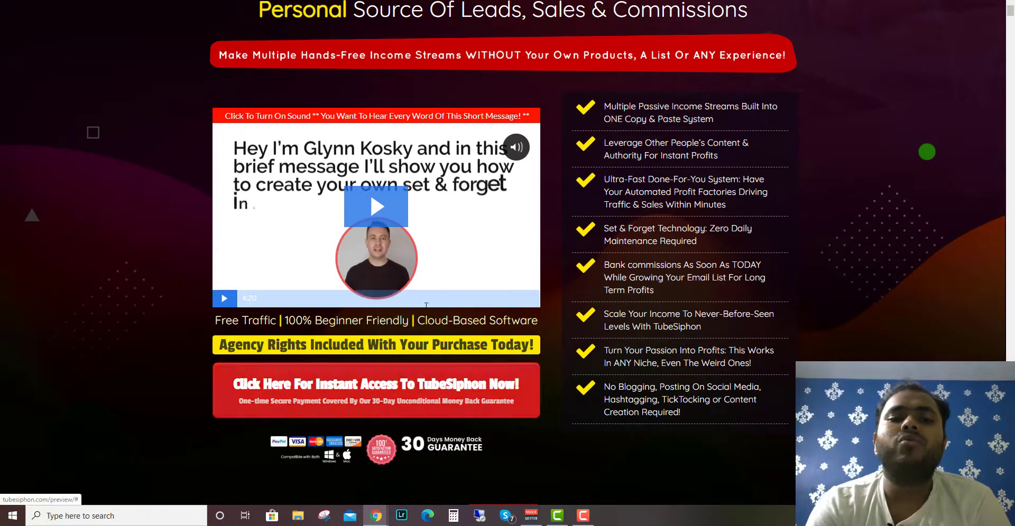
Step: Go back to the bonus page and review the instant bonus delivery instructions near its end
key("ctrl+w")
scroll(383, 289, "down", 1)
scroll(384, 290, "down", 8)
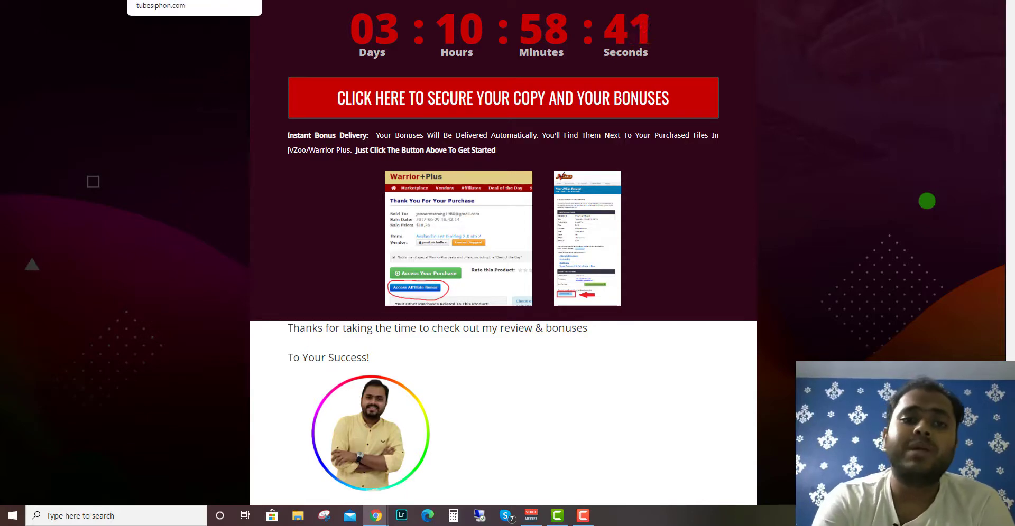
Step: Return to the TubeSiphon sales page and review its feature list and user testimonials
scroll(291, 189, "up", 15)
scroll(291, 190, "up", 3)
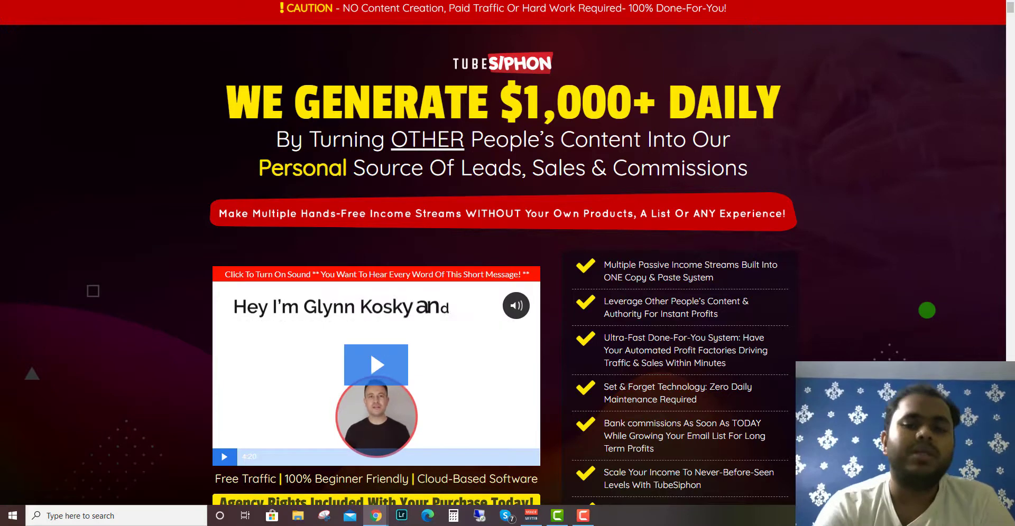
scroll(548, 88, "down", 4)
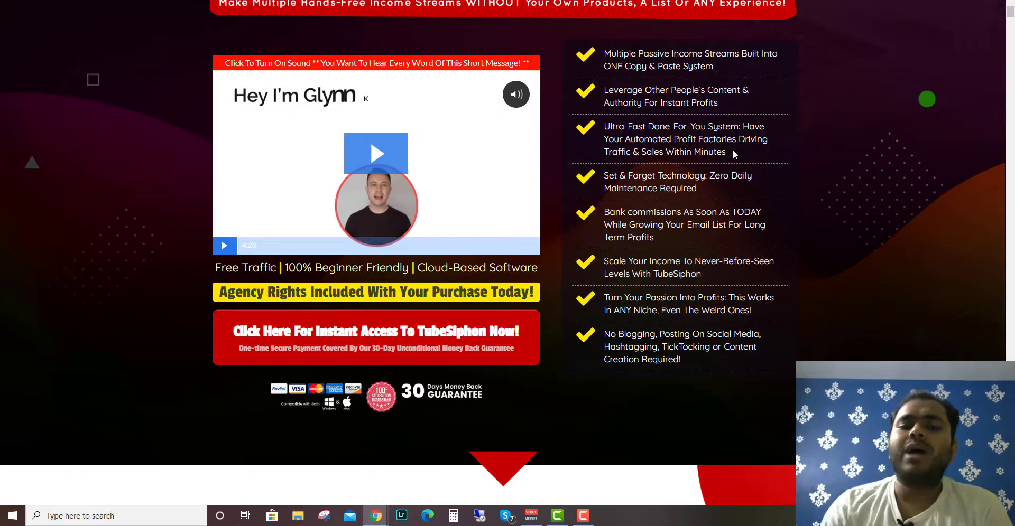
scroll(2, 202, "down", 10)
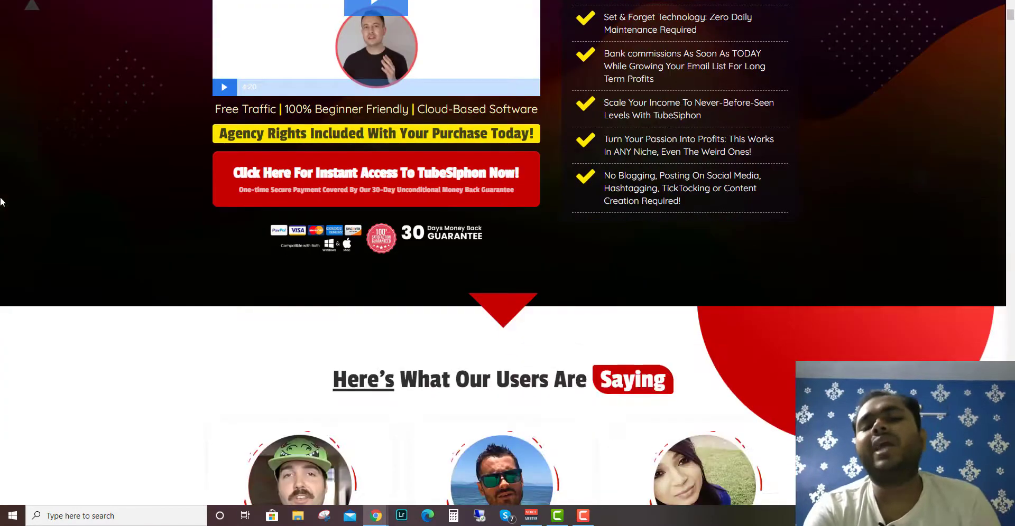
scroll(2, 201, "down", 1)
scroll(2, 201, "up", 4)
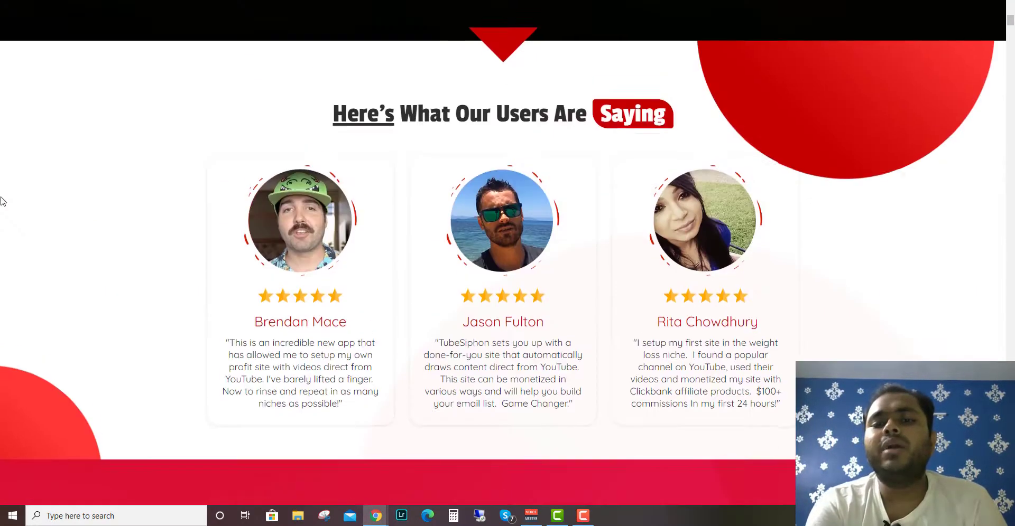
scroll(2, 201, "up", 2)
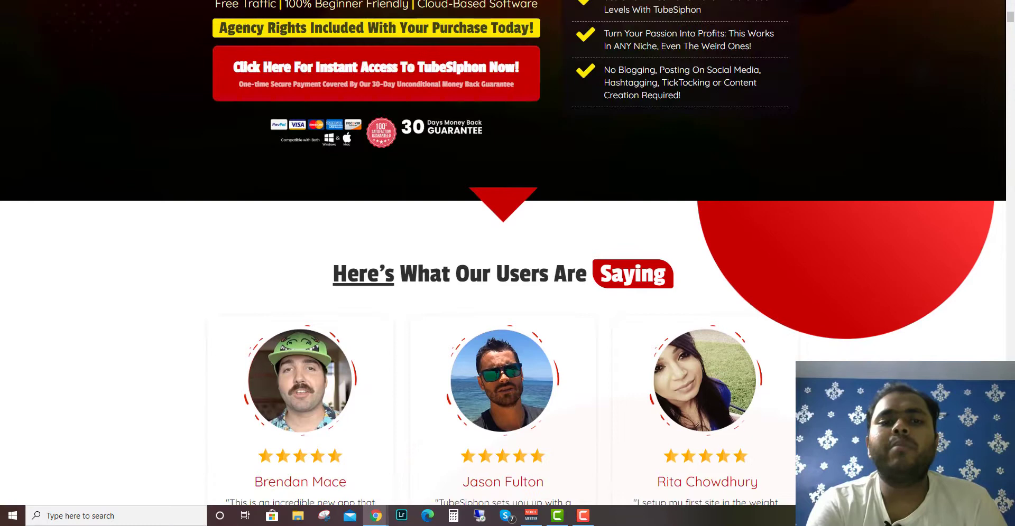
Step: Switch to the Tube Siphon members' area and look over the Dashboard and its available tools
key("ctrl+Tab")
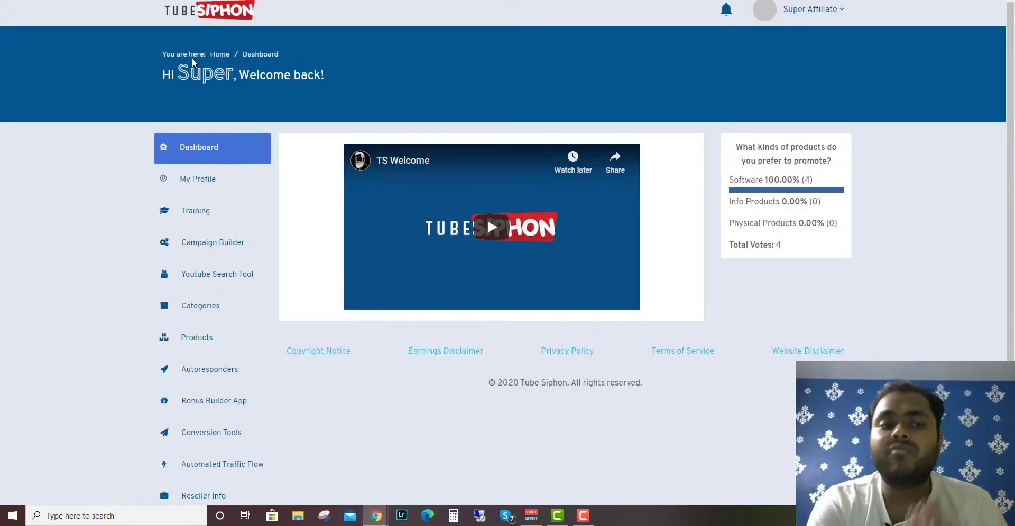
scroll(106, 101, "down", 1)
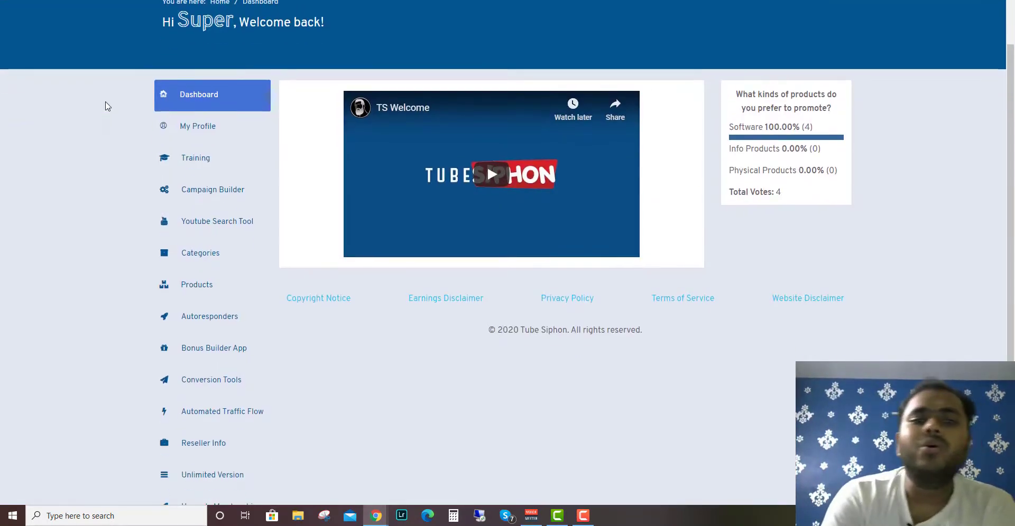
scroll(106, 101, "up", 1)
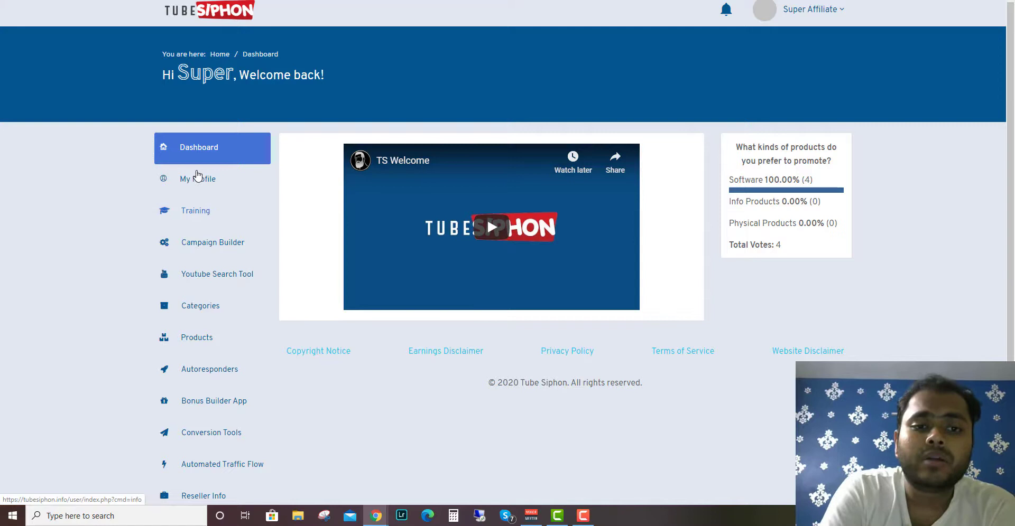
left_click(214, 154)
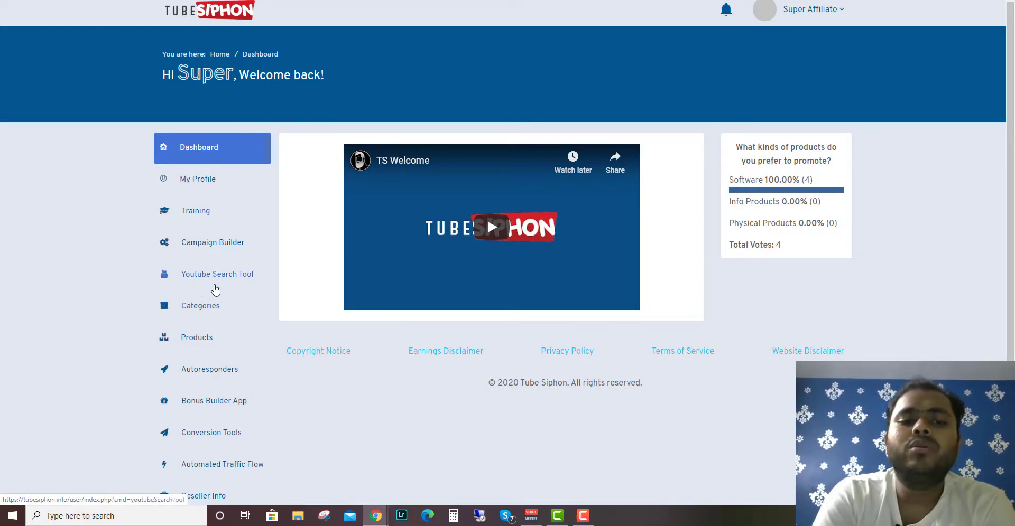
Step: Open the video collection search in the Youtube Search Tool and search for videos with the keyword DOG TRAINING
left_click(212, 275)
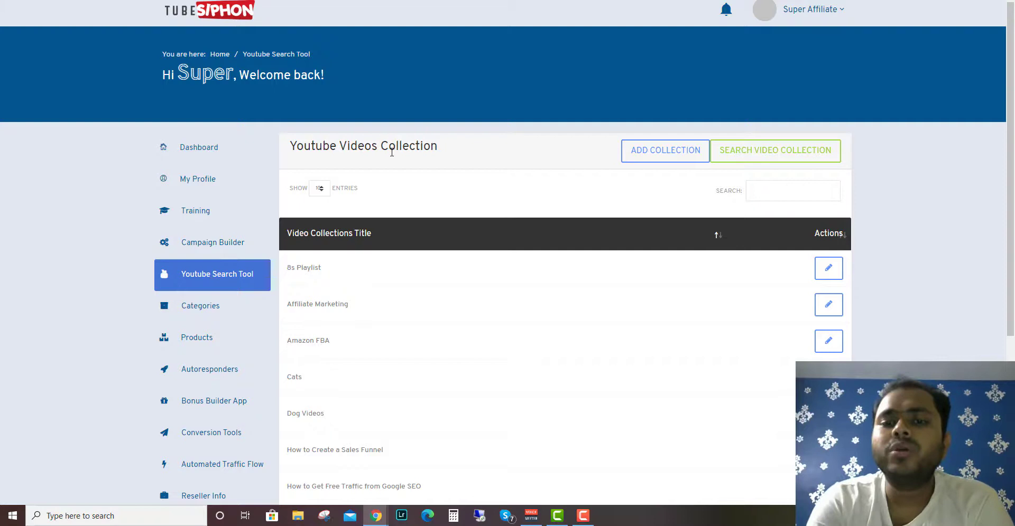
left_click(727, 159)
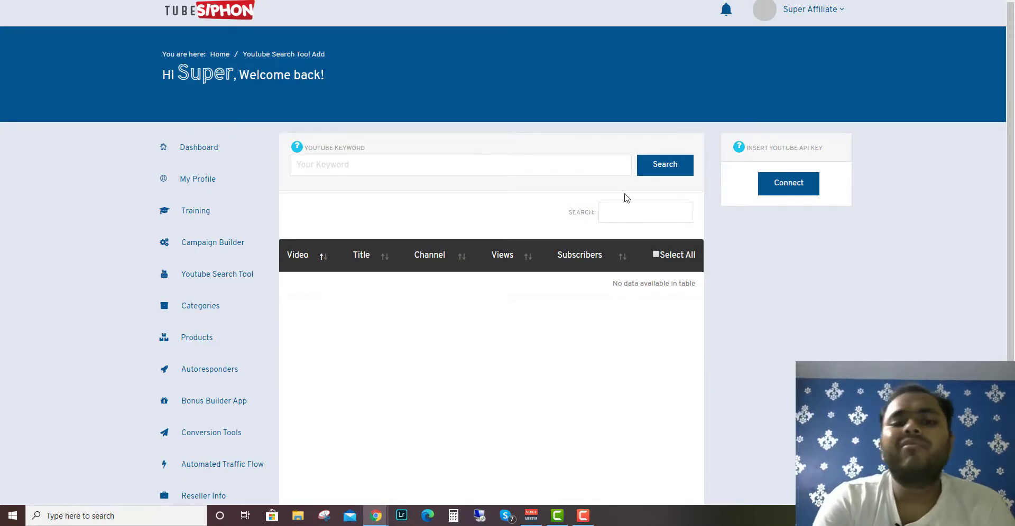
left_click(585, 168)
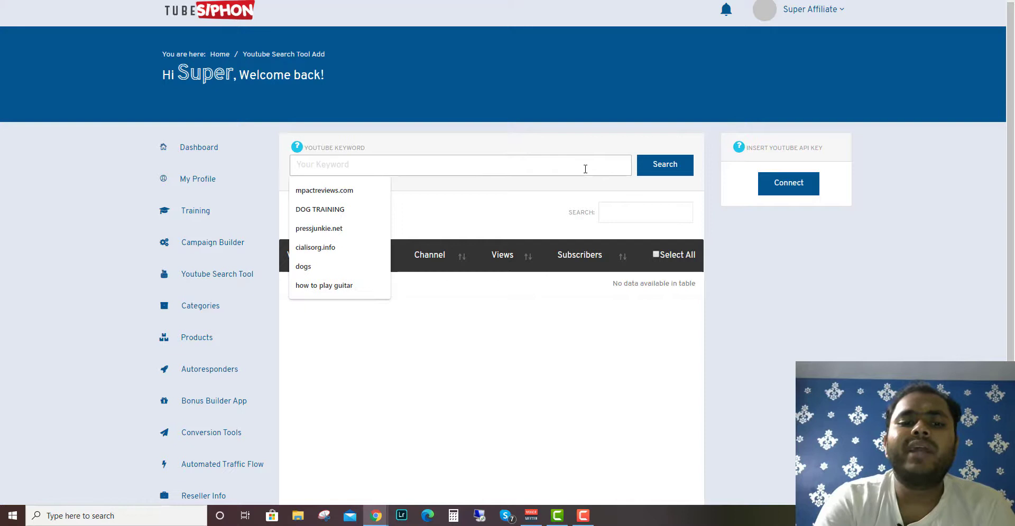
left_click(320, 209)
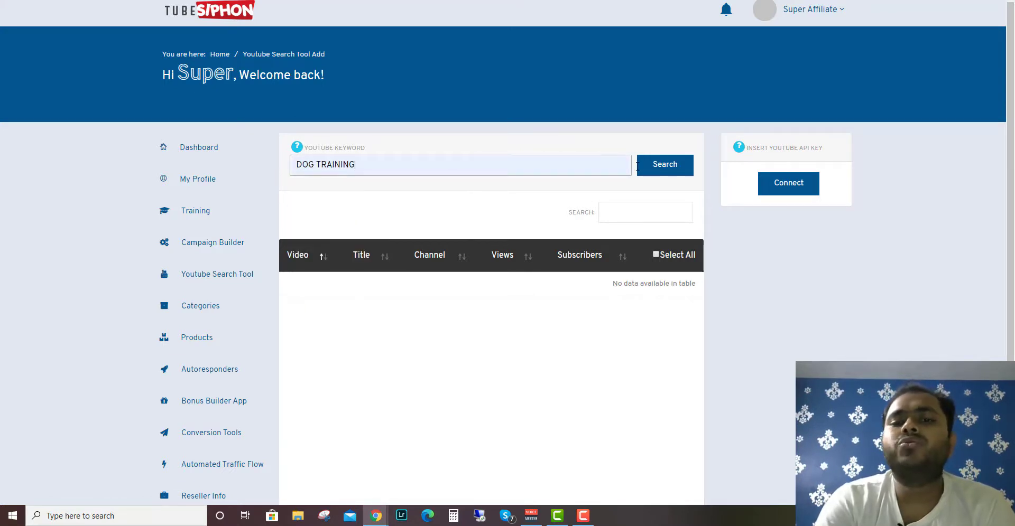
left_click(665, 170)
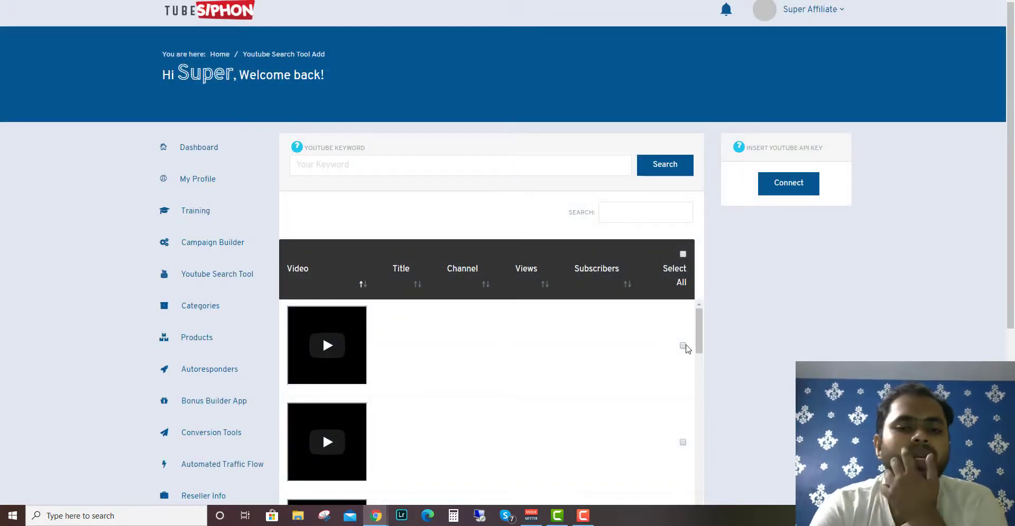
Step: Select several individual videos from the DOG TRAINING search results
scroll(684, 347, "down", 1)
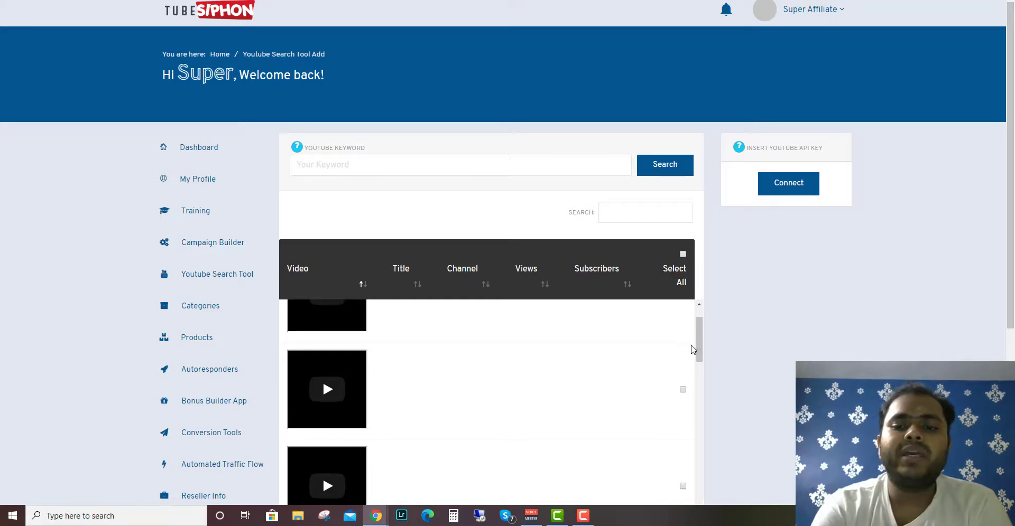
scroll(689, 349, "up", 1)
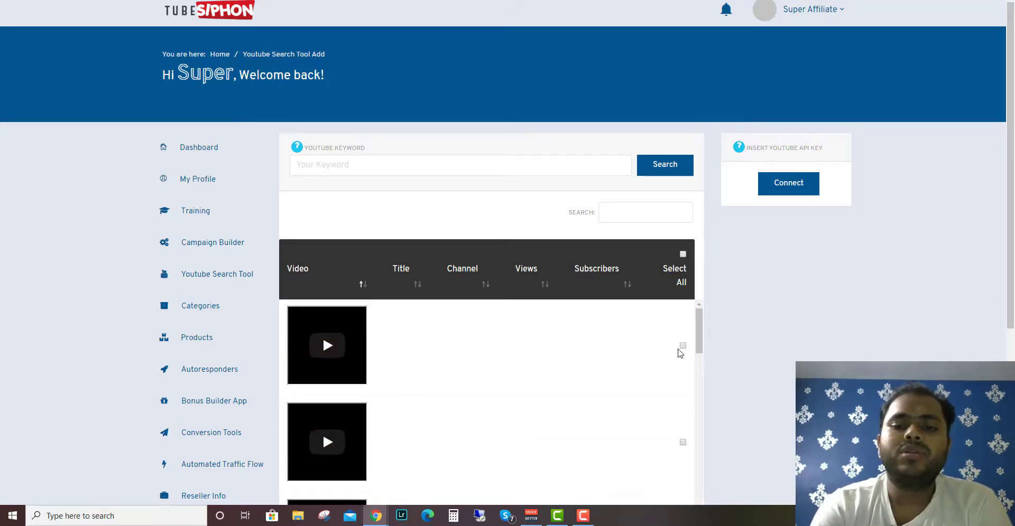
scroll(665, 429, "down", 1)
left_click(683, 390)
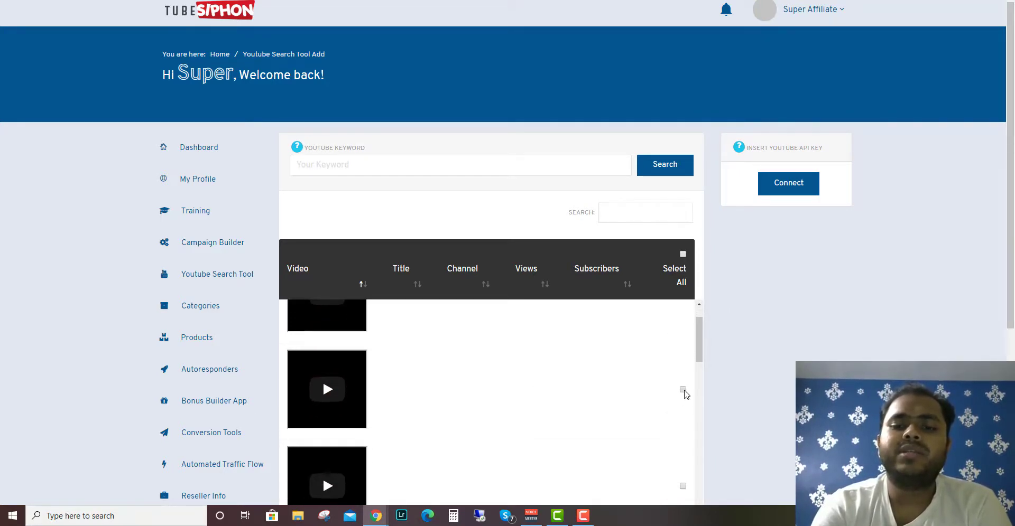
scroll(678, 418, "down", 1)
scroll(679, 402, "up", 1)
left_click(681, 384)
scroll(682, 429, "down", 1)
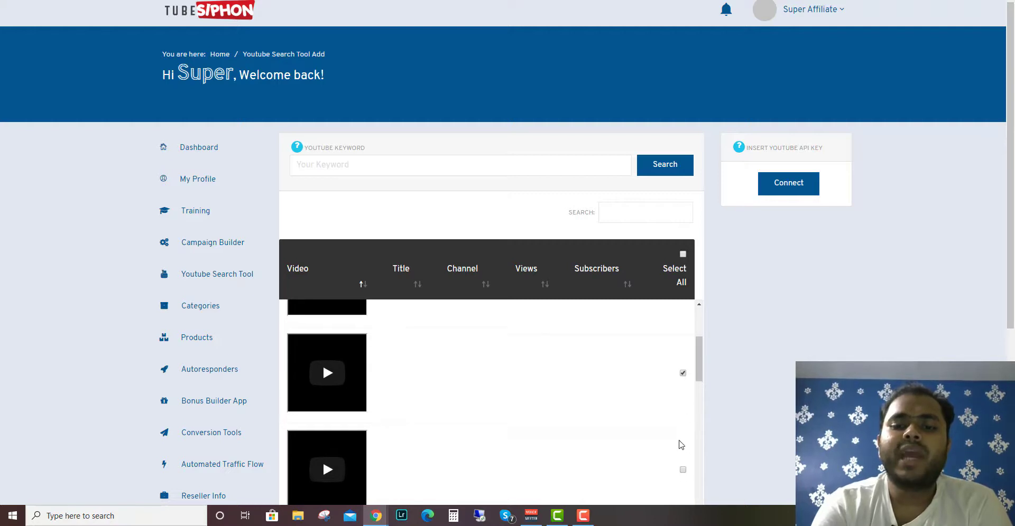
left_click(682, 372)
Step: Name the video collection "dog training" and save the selected videos to it
scroll(706, 409, "down", 5)
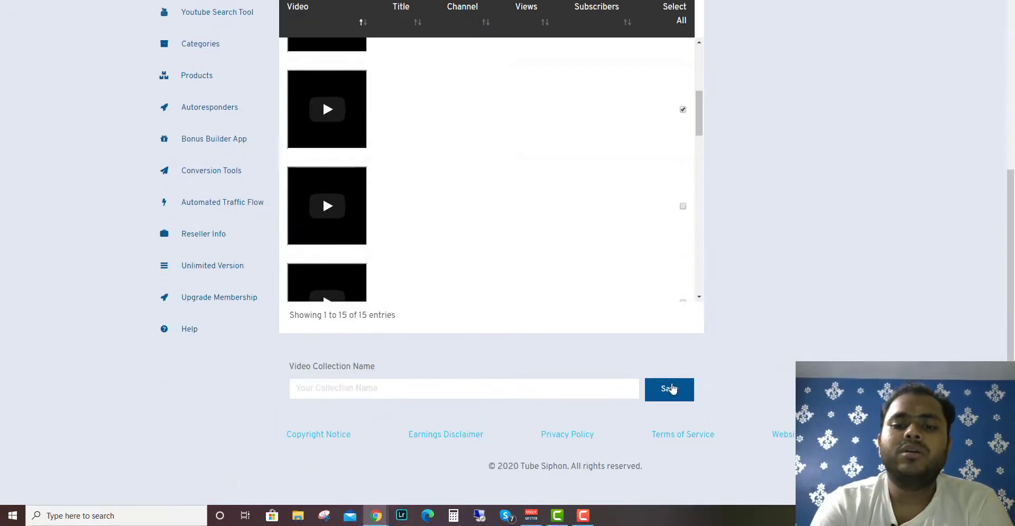
left_click(502, 392)
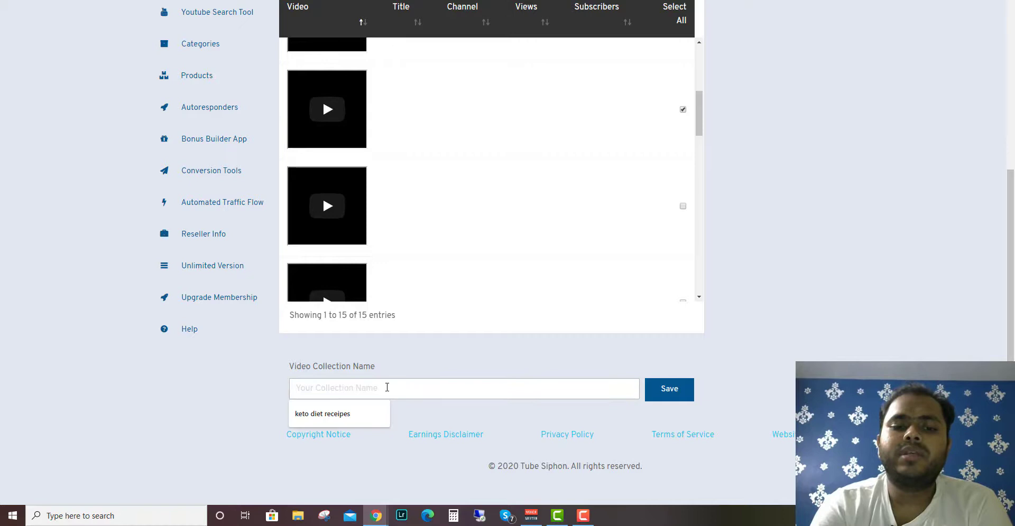
type("dog training")
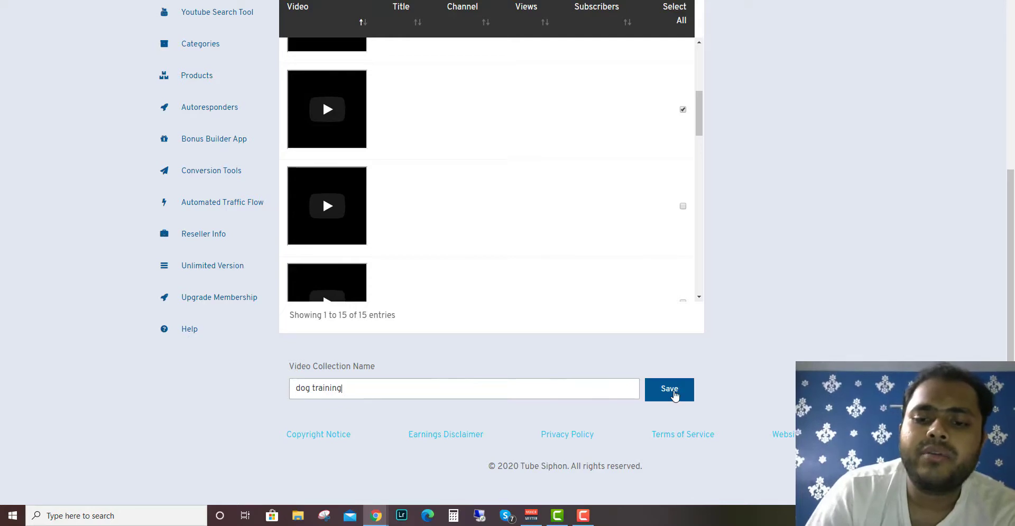
left_click(669, 389)
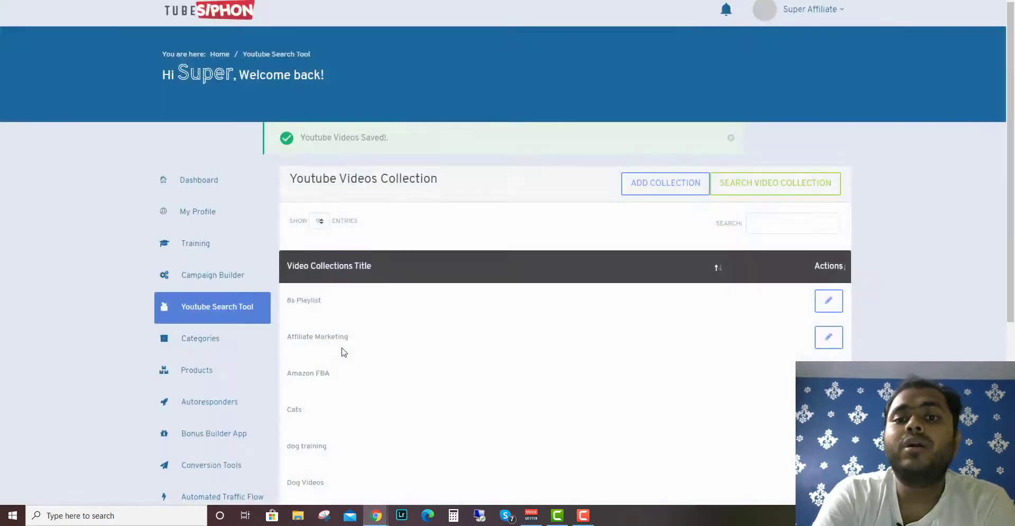
Step: Start adding a collection manually and set its title to "dog training"
left_click(660, 184)
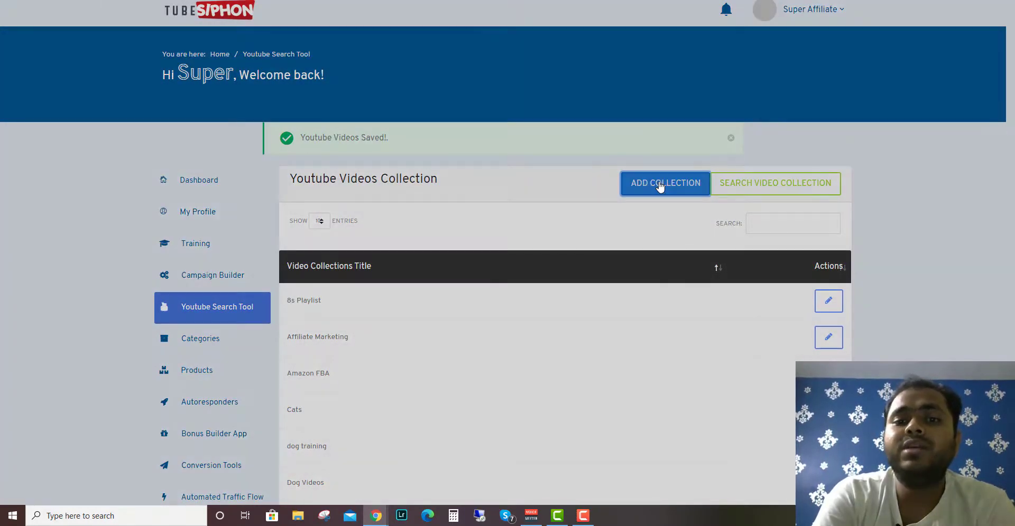
left_click(338, 99)
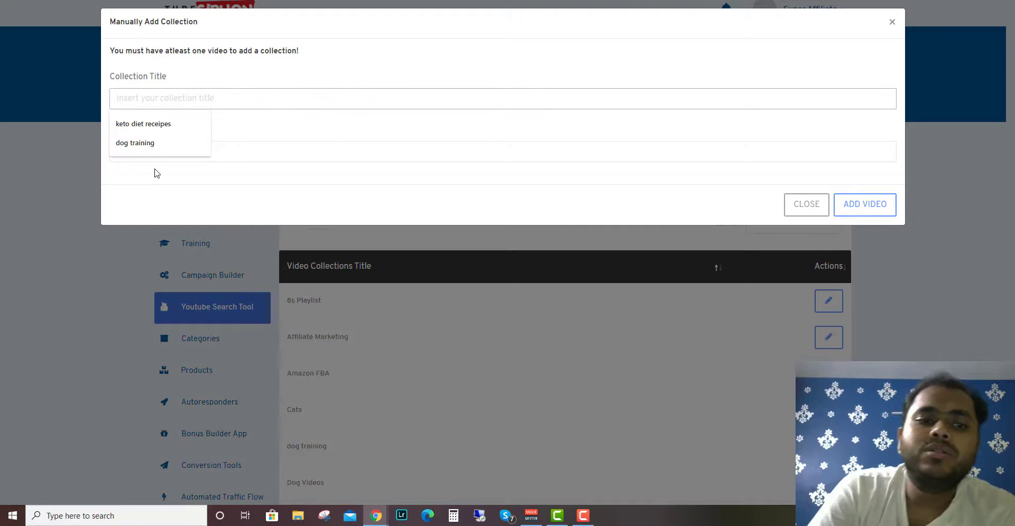
left_click(139, 148)
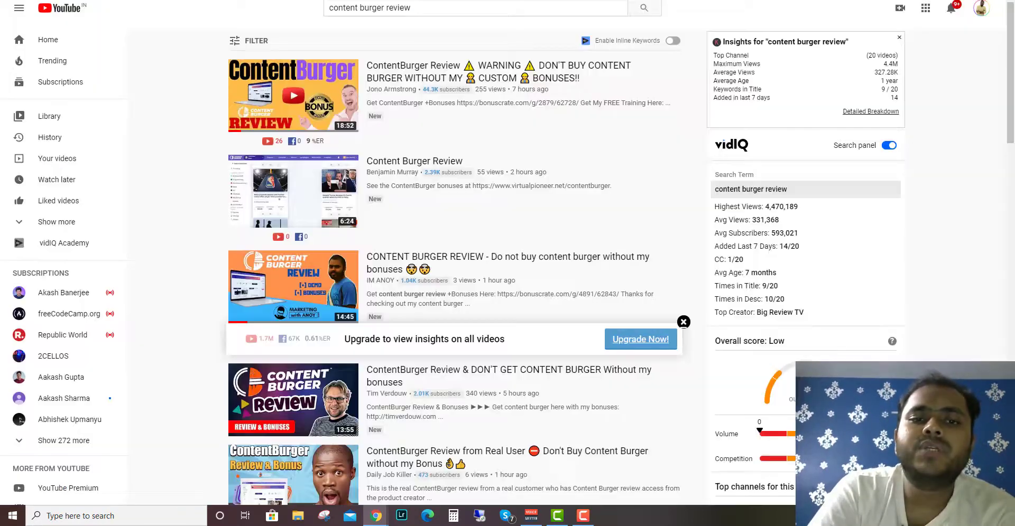
Step: Switch to YouTube and search for "dog training"
left_click_drag(413, 10, 324, 19)
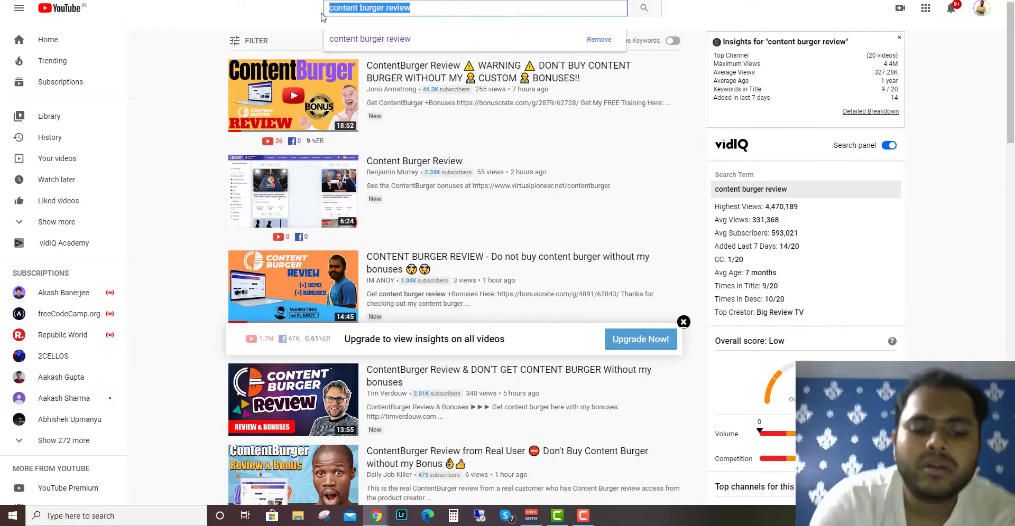
type("dog tr")
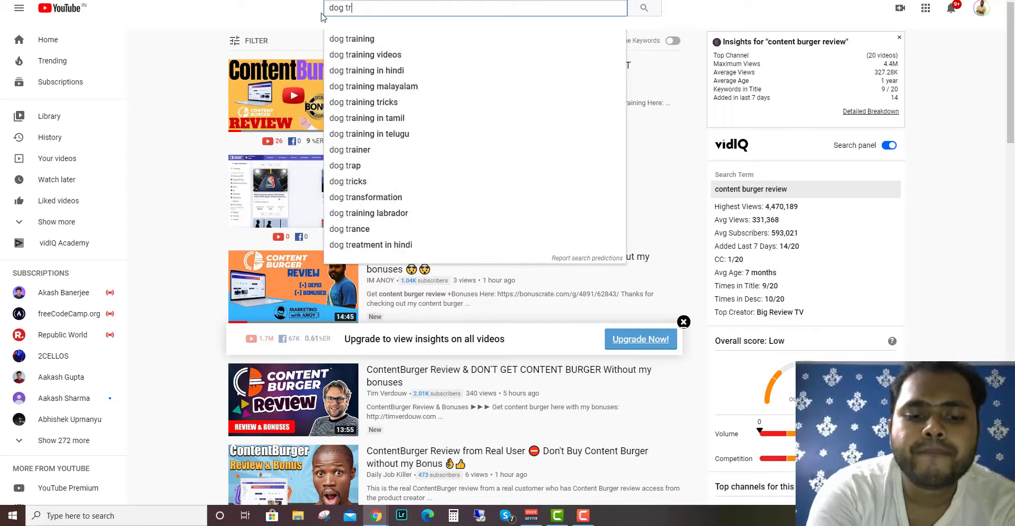
type("ain")
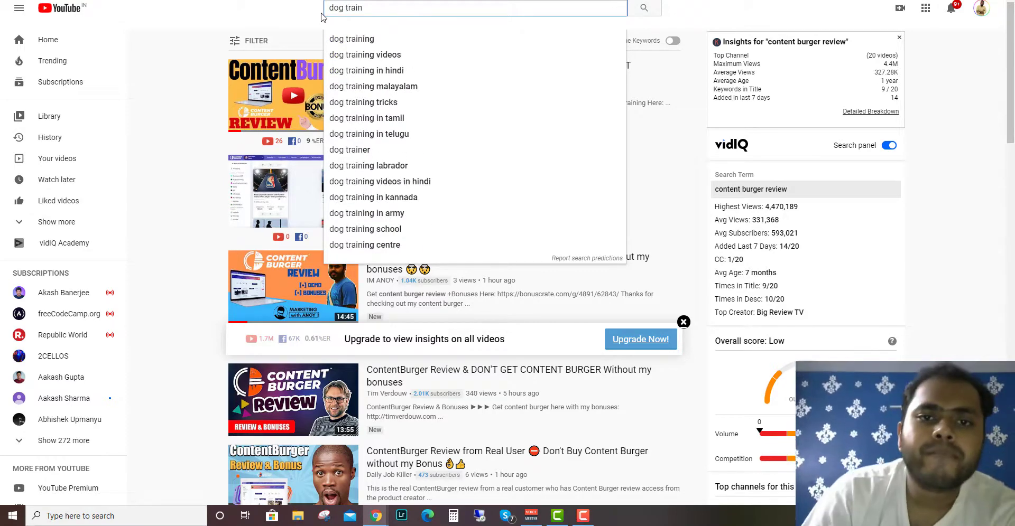
left_click(353, 40)
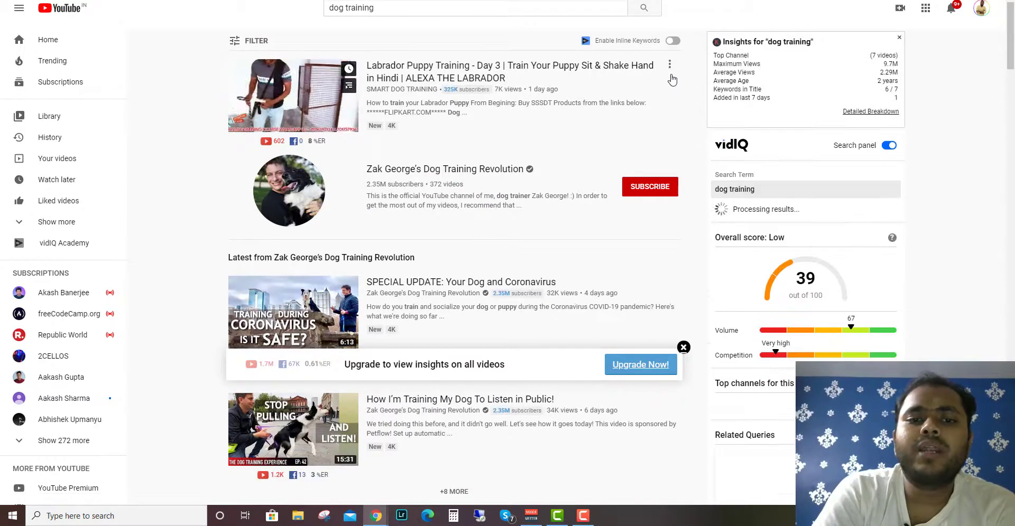
Step: Open the Labrador Puppy Training - Day 3 video and add its YouTube link to the manual collection in Tube Siphon
left_click(559, 69)
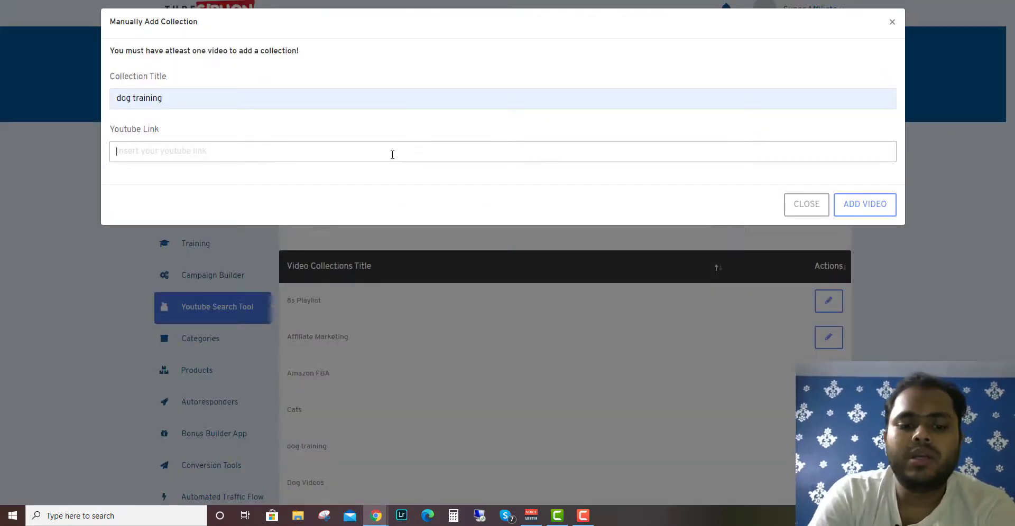
type("https://www.youtube.com/watch?v=Jgl-BNN5vuA")
left_click(848, 206)
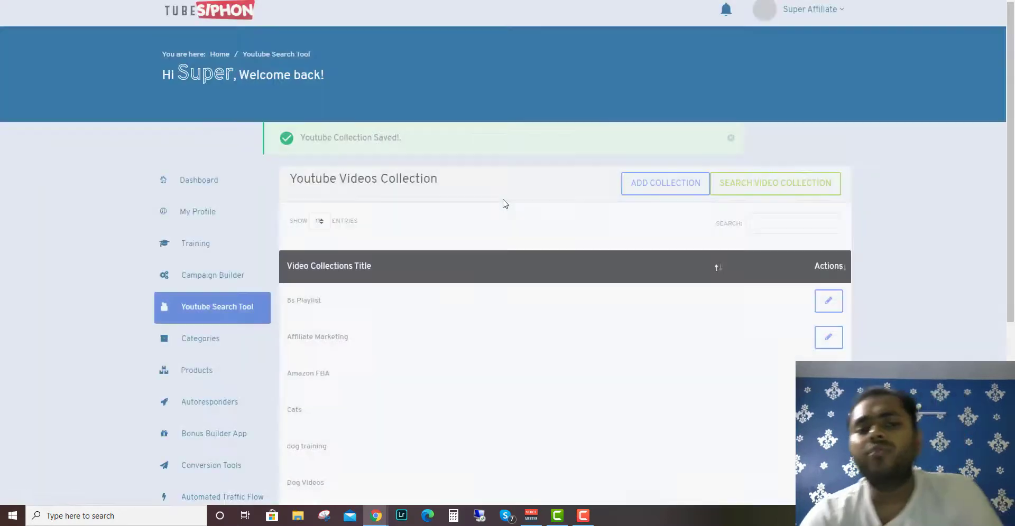
Step: Open the dog training collection from the collections list and look through its videos
scroll(503, 207, "down", 3)
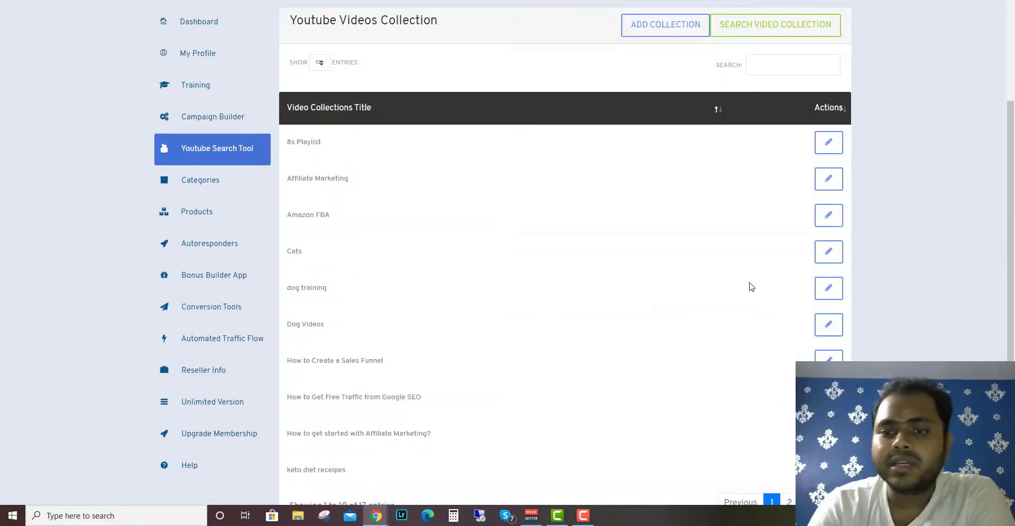
left_click(829, 290)
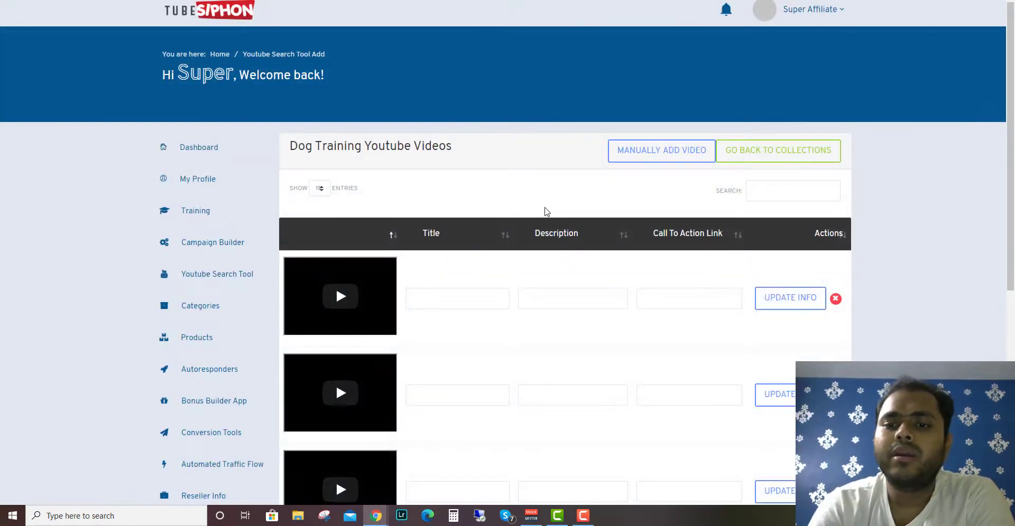
scroll(546, 212, "down", 3)
scroll(546, 211, "down", 2)
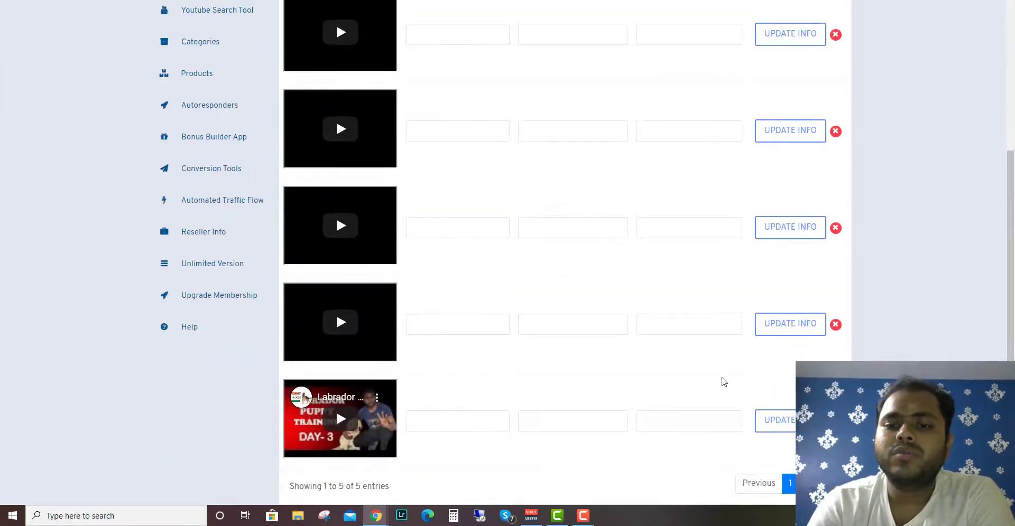
Step: Delete the four videos without a thumbnail from the dog training collection, keeping the Labrador puppy video
left_click(835, 325)
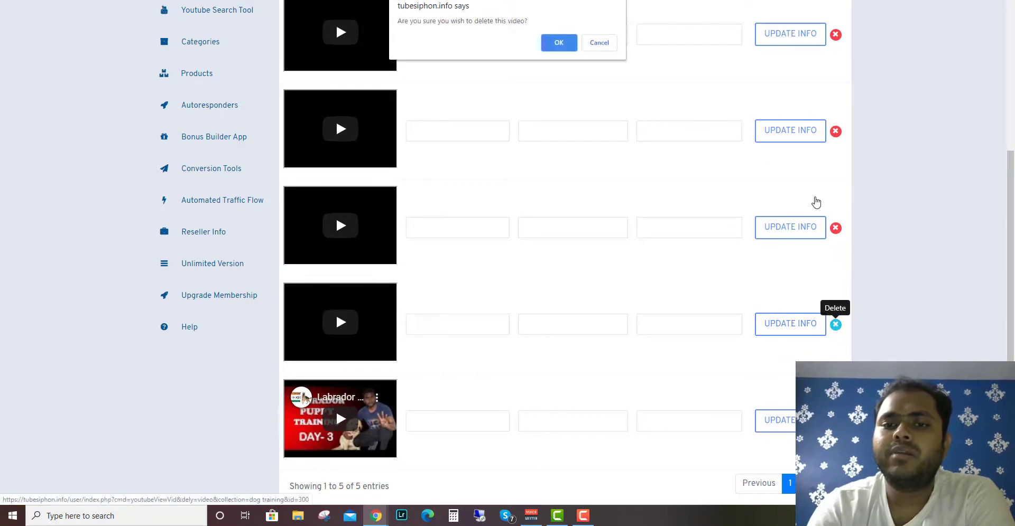
left_click(564, 46)
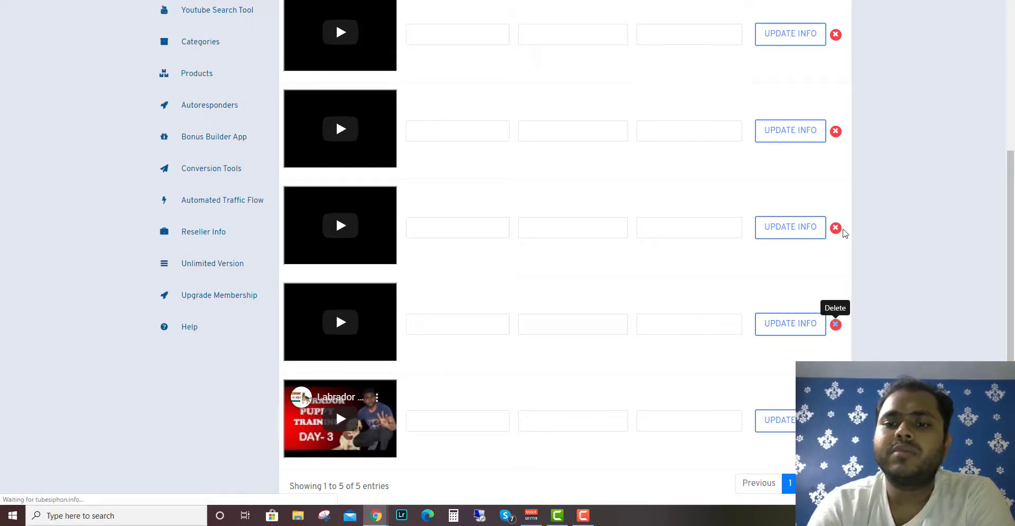
left_click(834, 229)
left_click(555, 41)
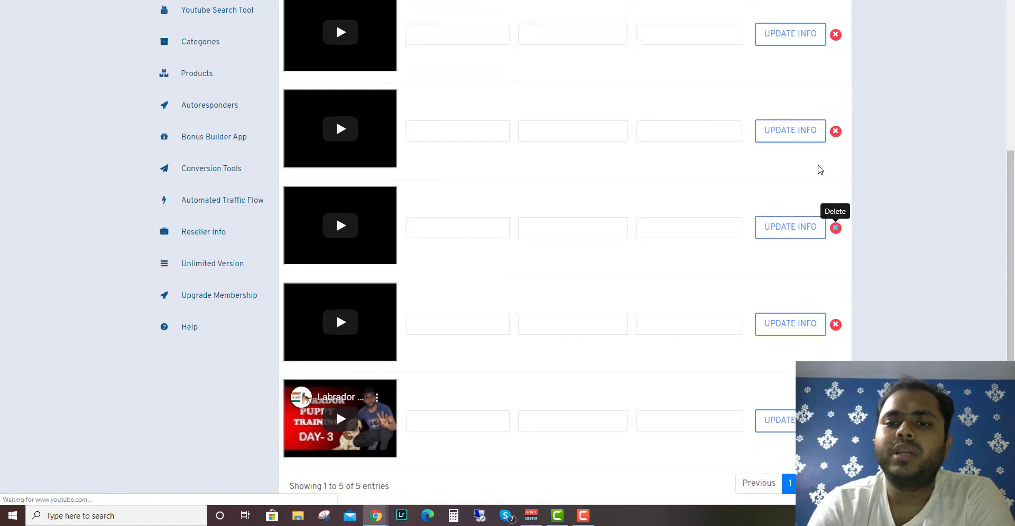
left_click(836, 132)
left_click(555, 42)
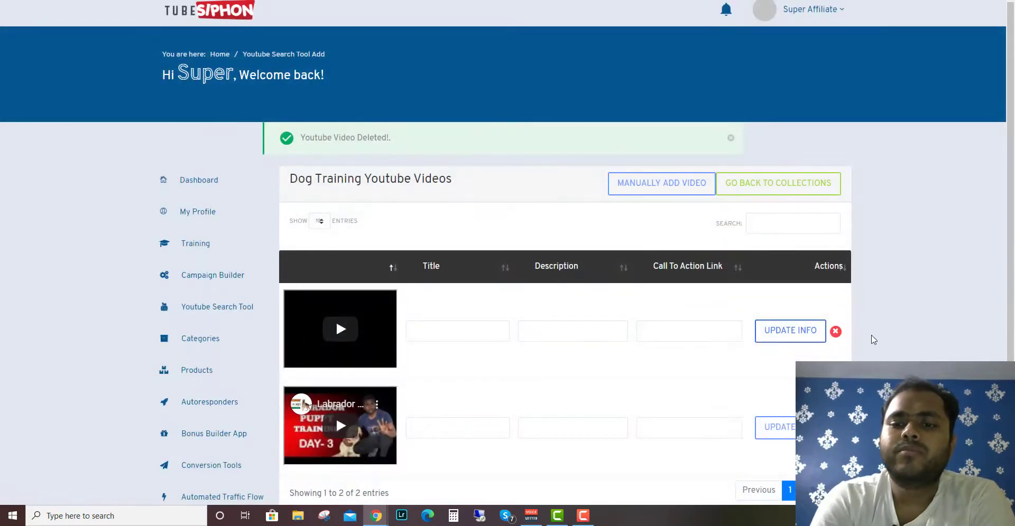
left_click(835, 333)
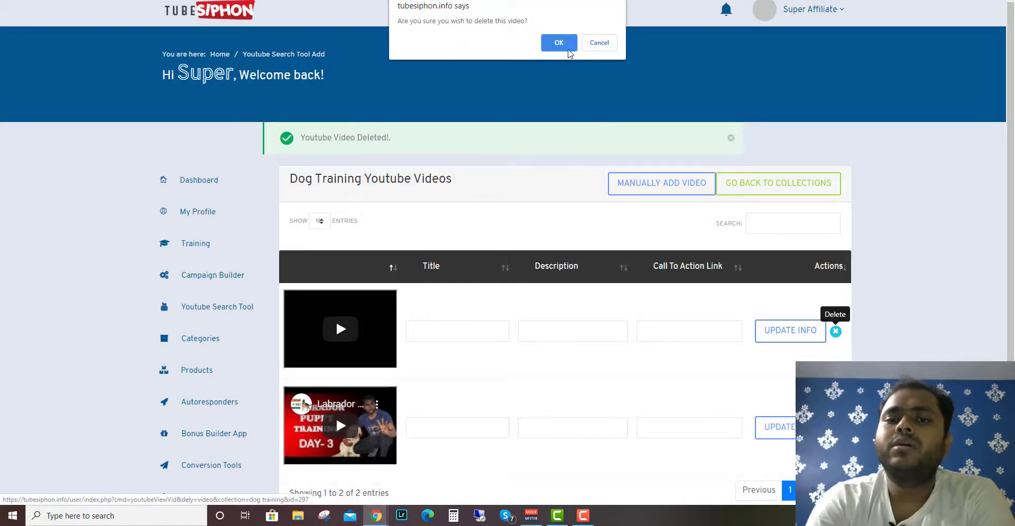
left_click(646, 191)
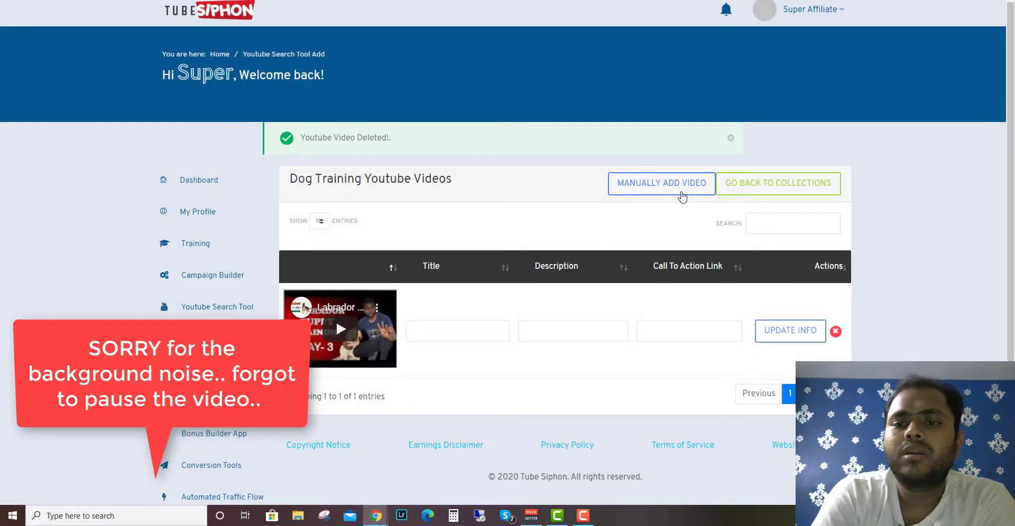
Step: Start a manual video entry for the collection and open "How I'm Training My Dog To Listen in Public!" on YouTube
left_click(681, 190)
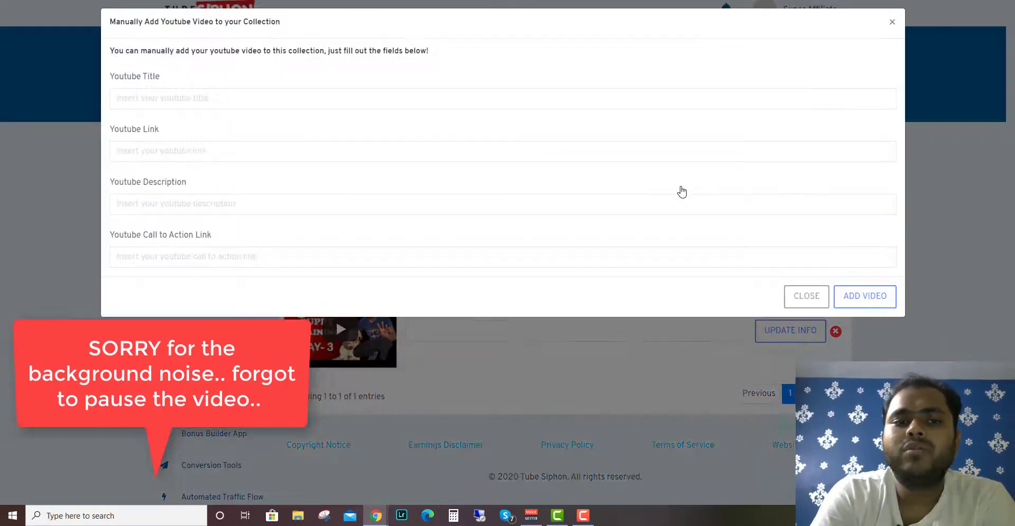
left_click(216, 101)
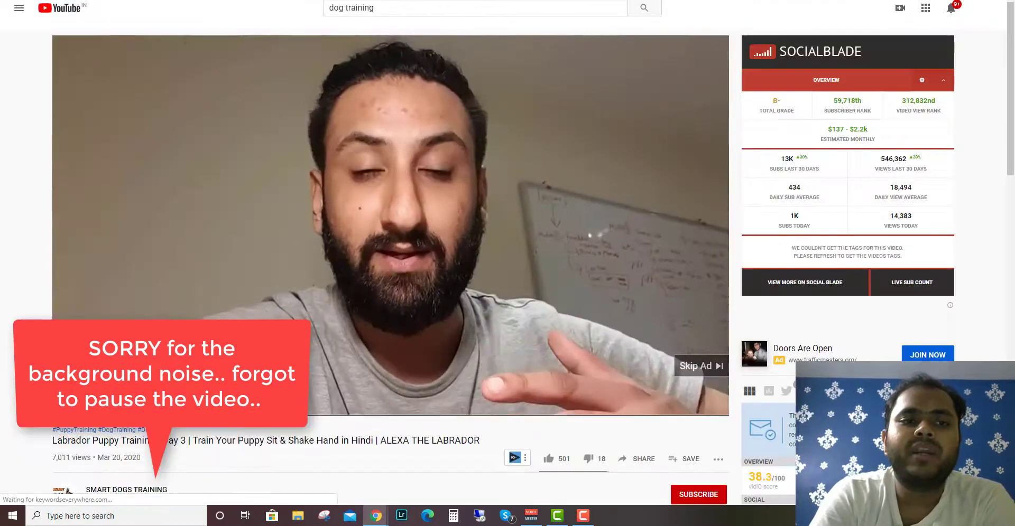
key("alt+Left")
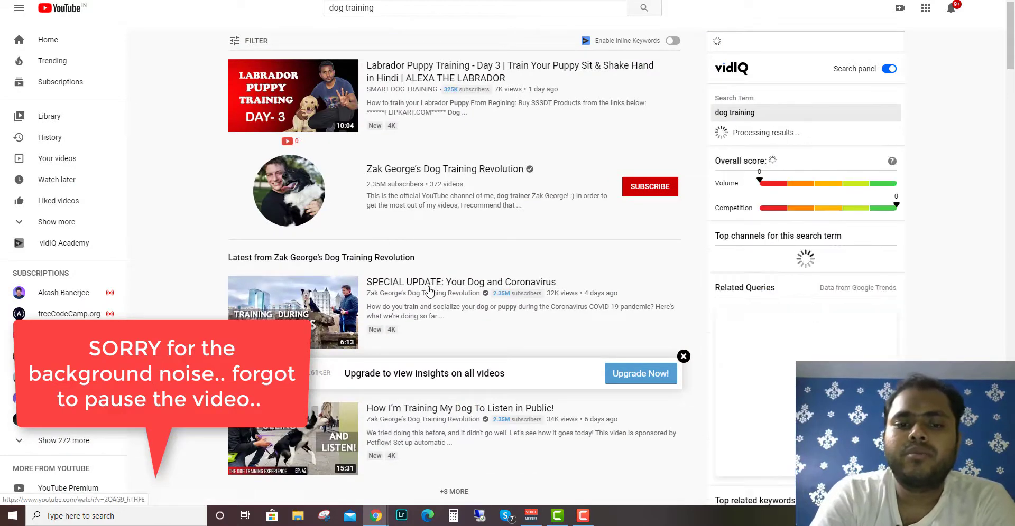
scroll(418, 274, "down", 3)
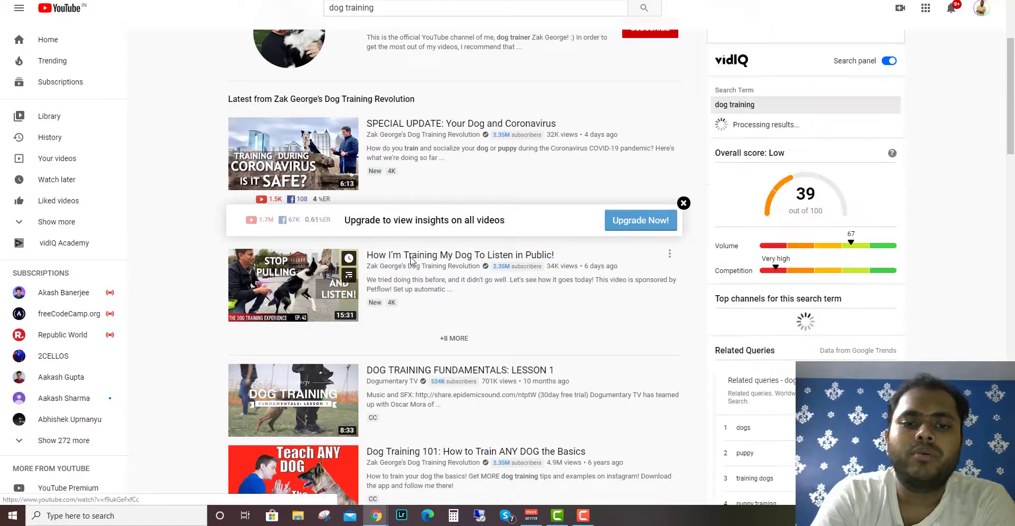
left_click(411, 262)
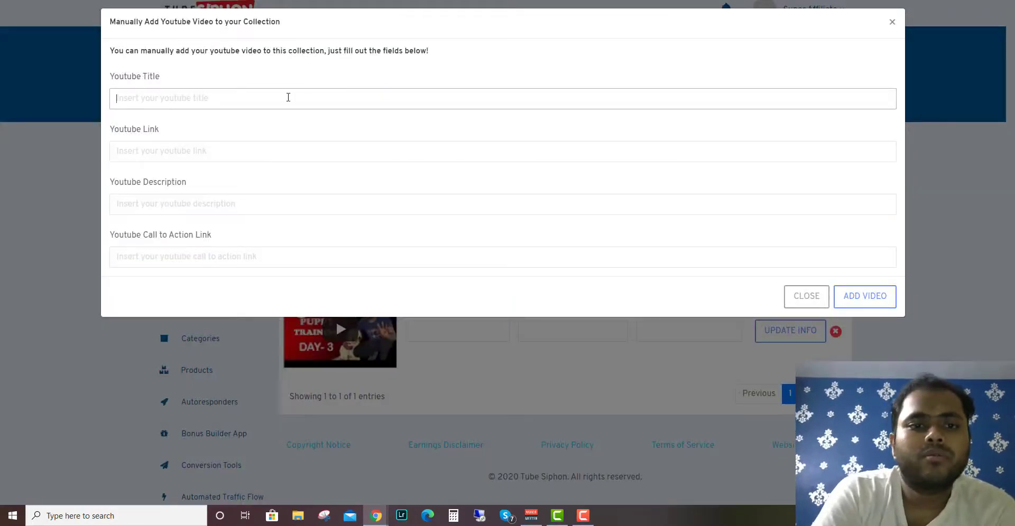
type("https://www.youtube.com/watch?v=f9ukGeFxfCc")
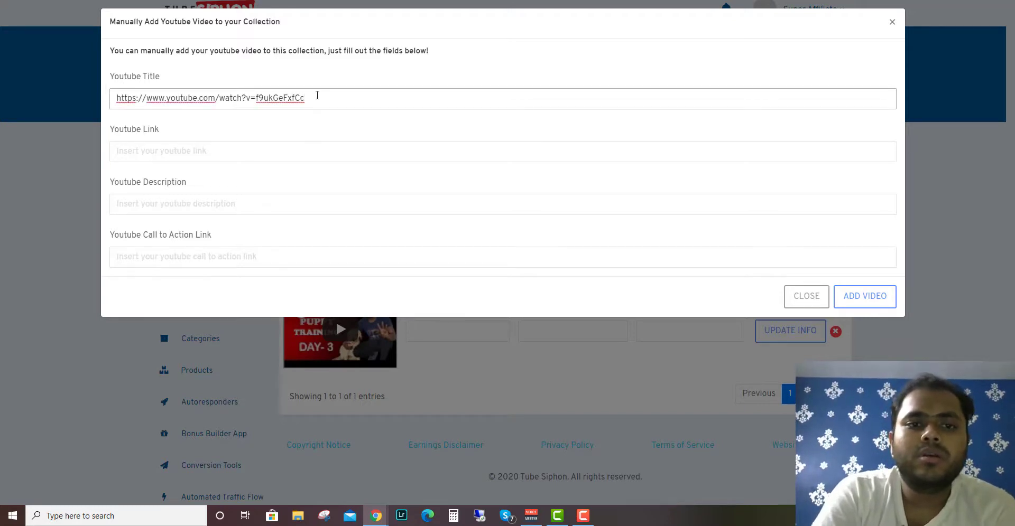
left_click_drag(317, 95, 90, 94)
key("ctrl+x")
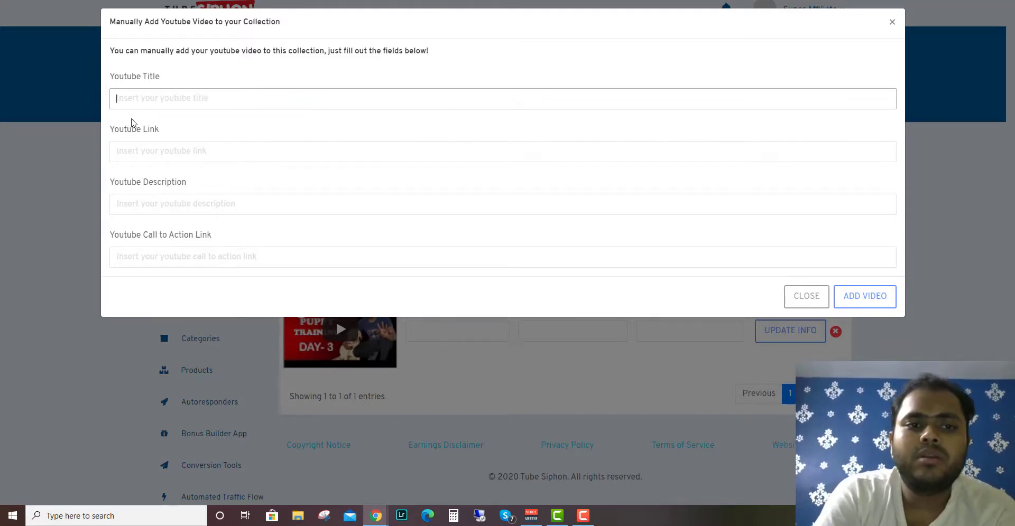
left_click(153, 143)
key("ctrl+v")
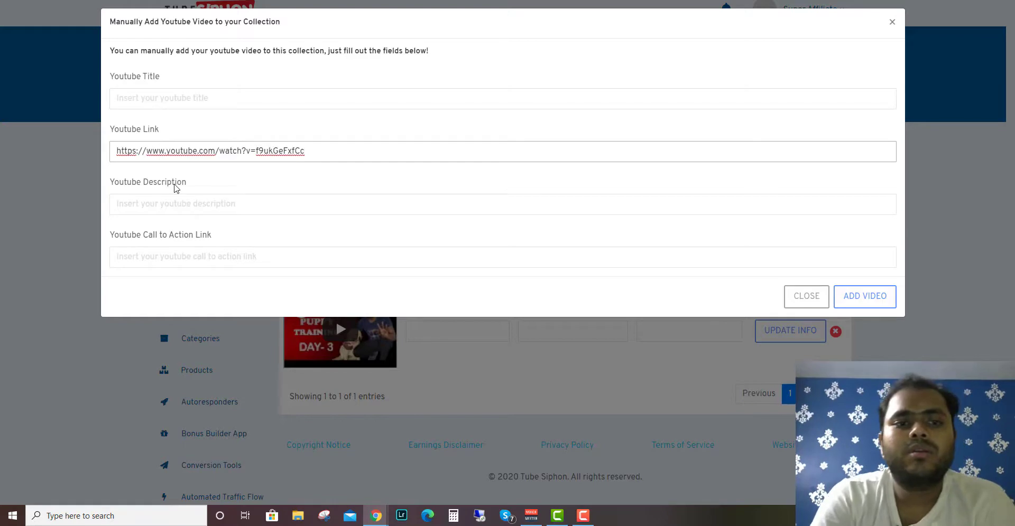
Step: Copy the full description of the YouTube video into the new entry's YouTube description
left_click(174, 200)
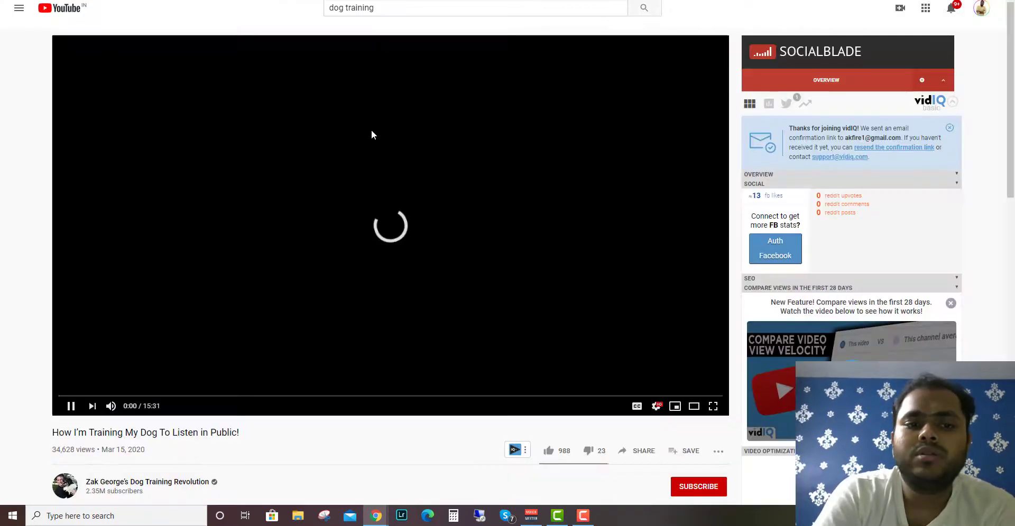
scroll(82, 418, "down", 6)
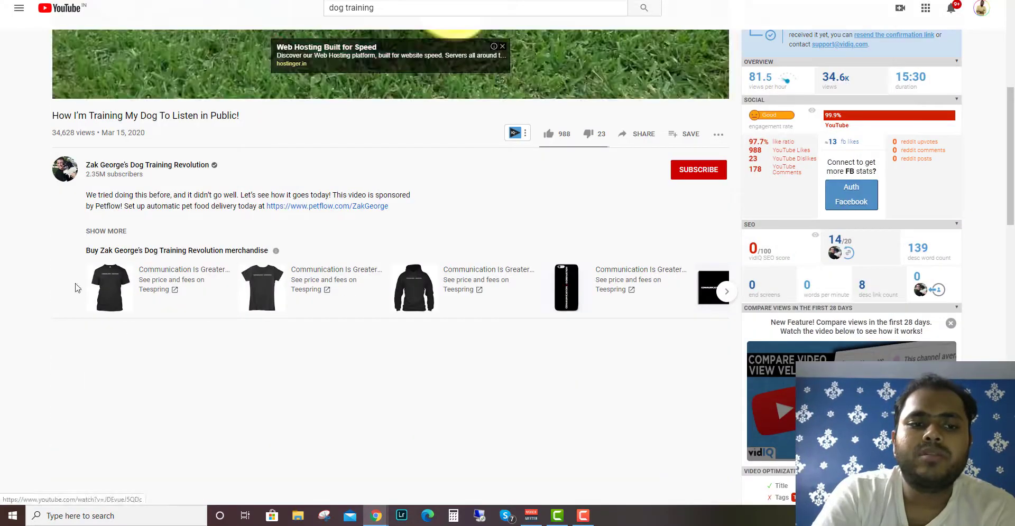
left_click(103, 232)
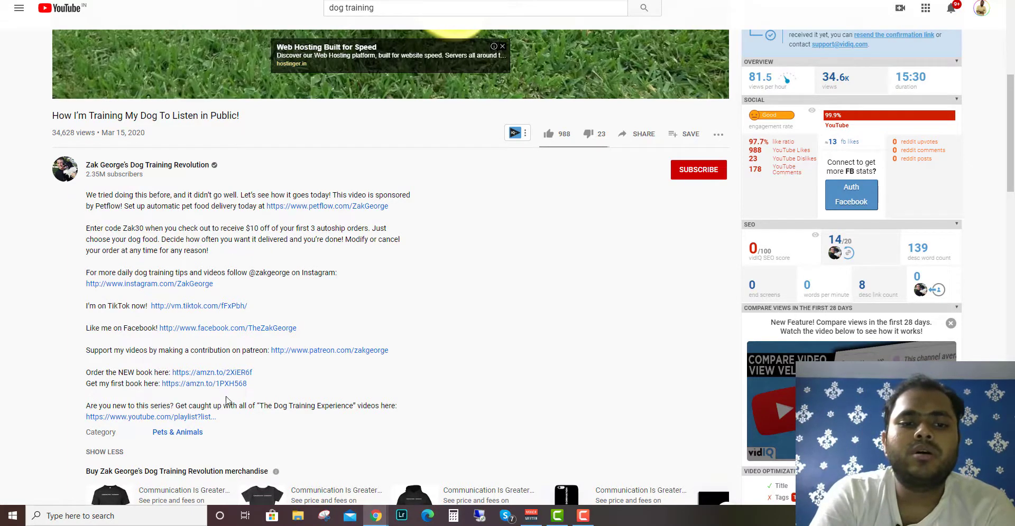
triple_click(348, 420)
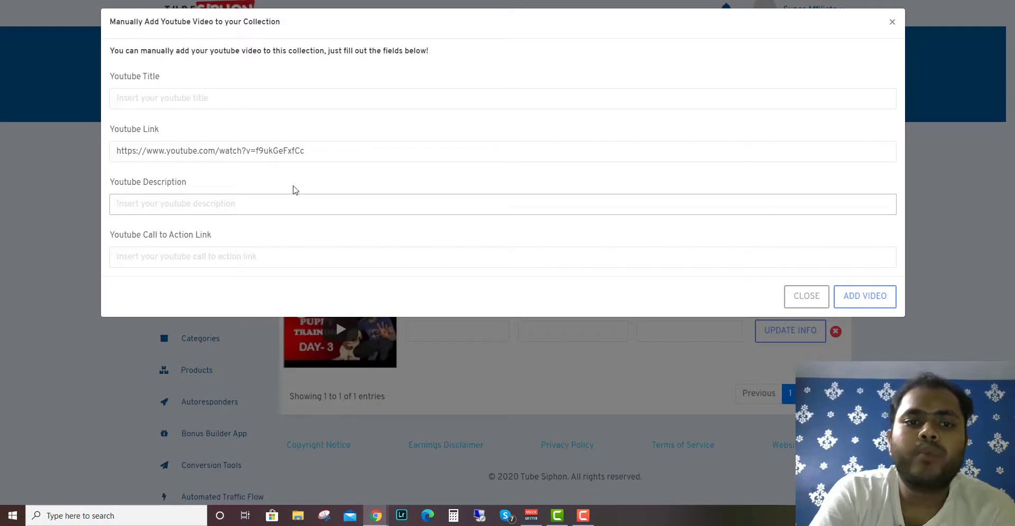
key("ctrl+v")
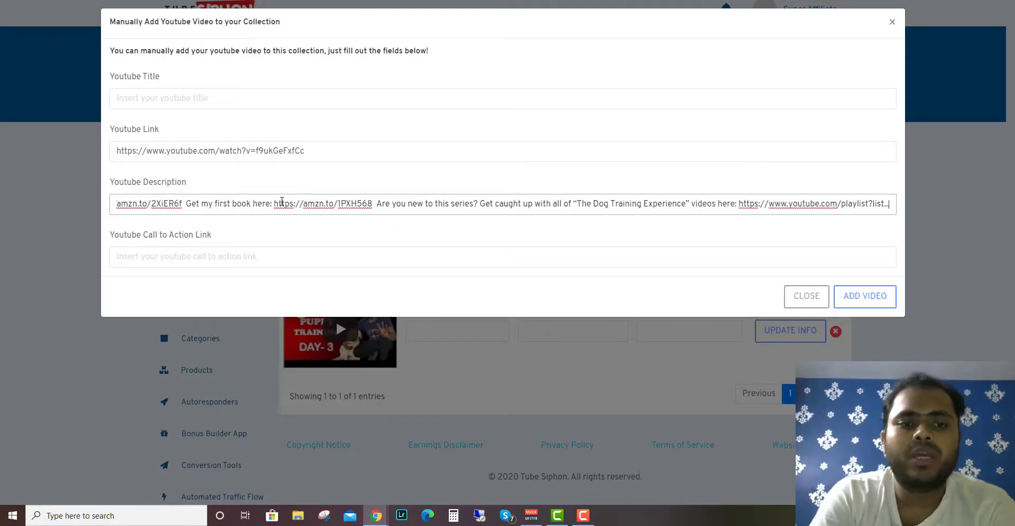
Step: Set both the call to action link and the title to "get petflow now" and add the video to the collection
left_click(270, 257)
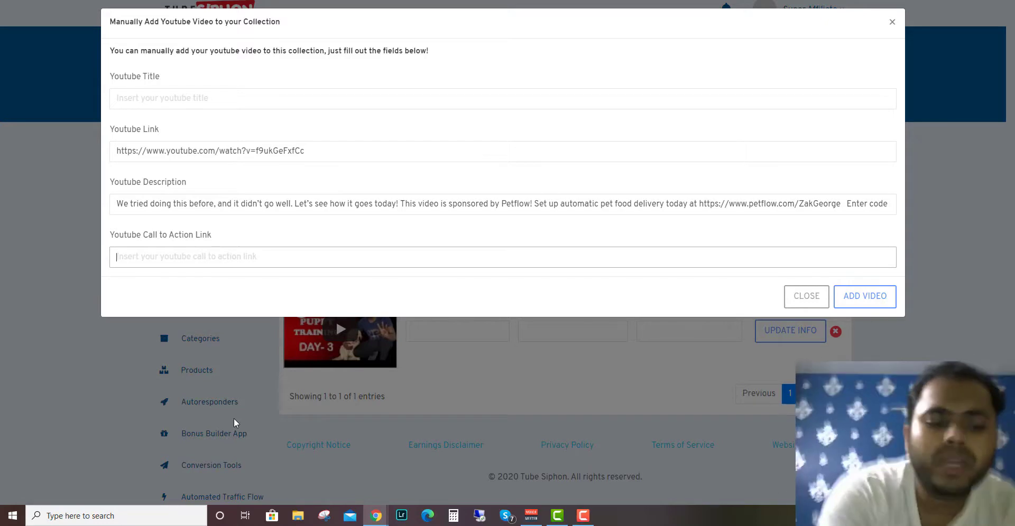
type("get petflow now")
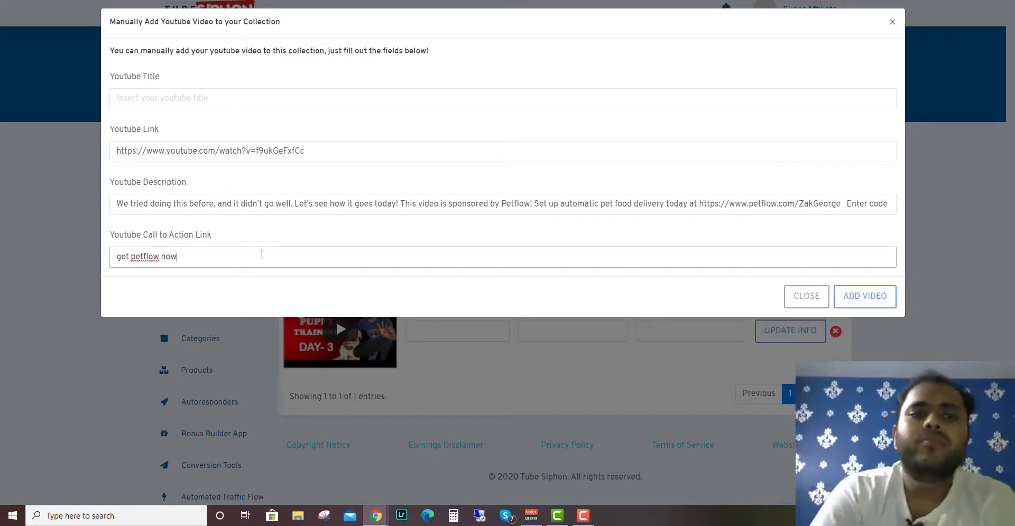
left_click(176, 101)
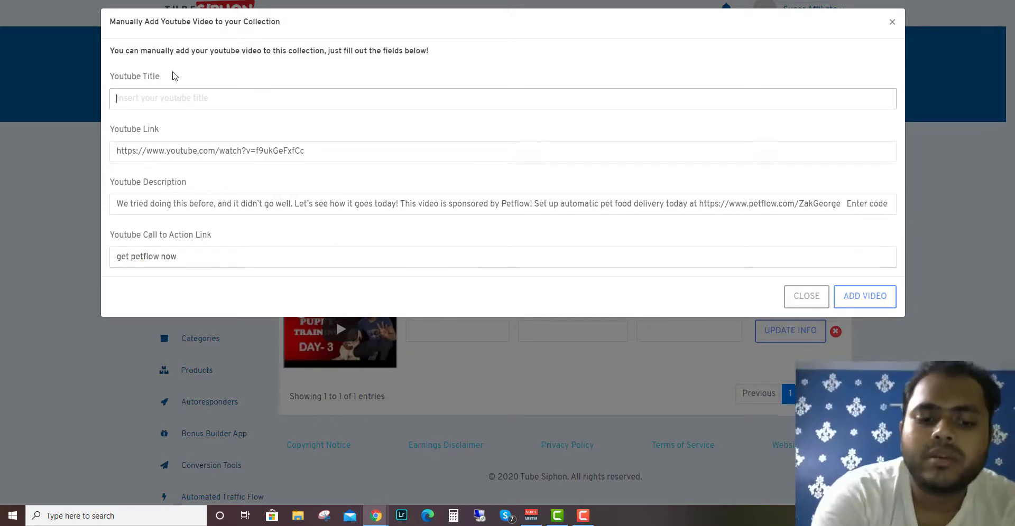
type("get petflow now")
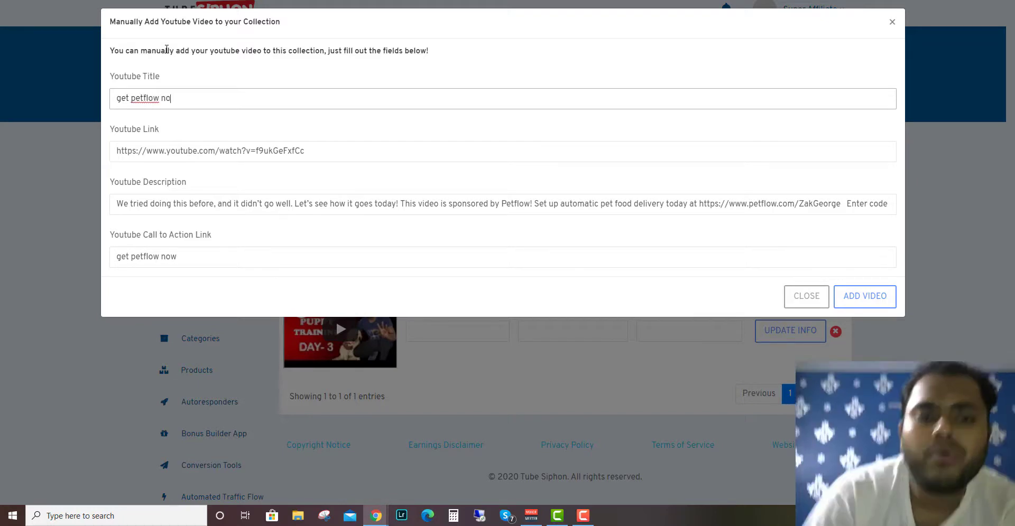
left_click(873, 300)
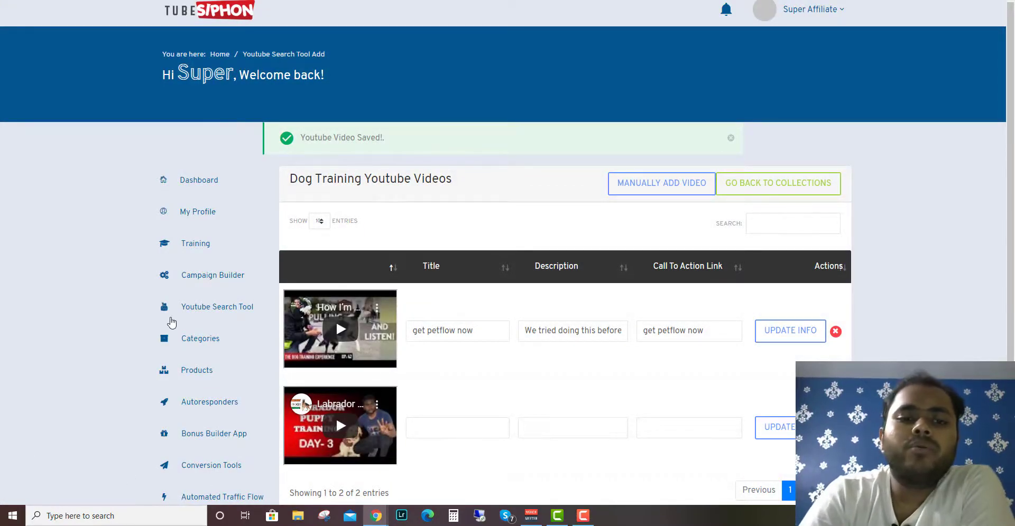
Step: Create a new campaign in Campaign Builder and set its template title to "dog training"
left_click(209, 277)
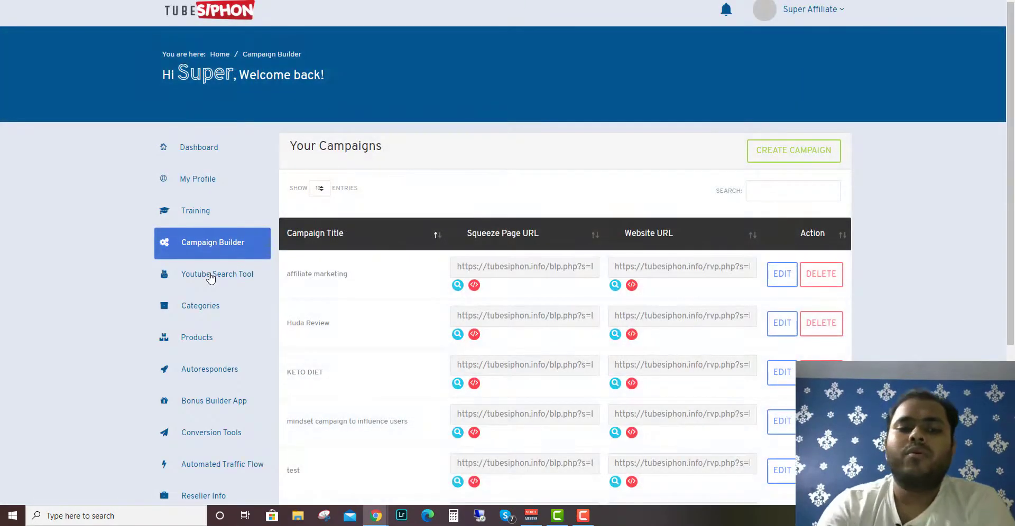
left_click(787, 158)
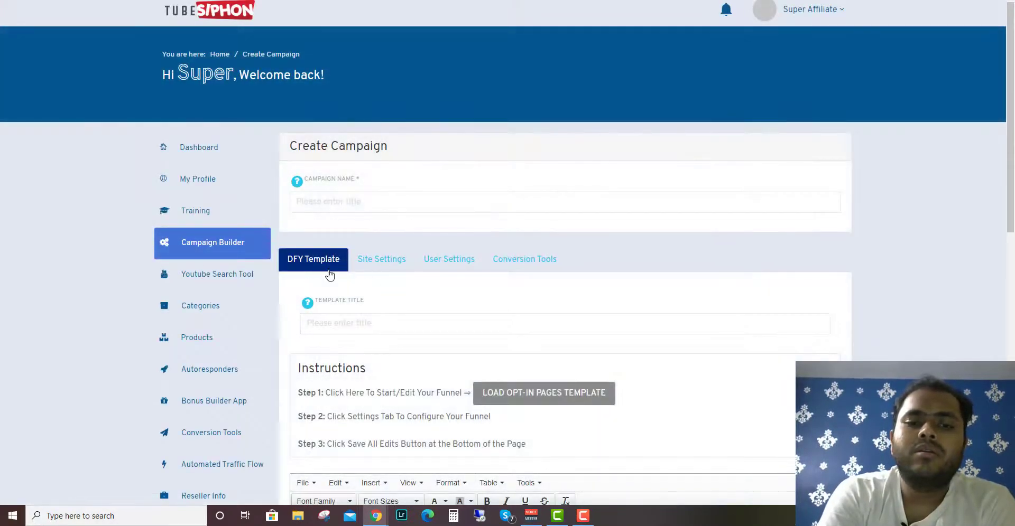
left_click(333, 323)
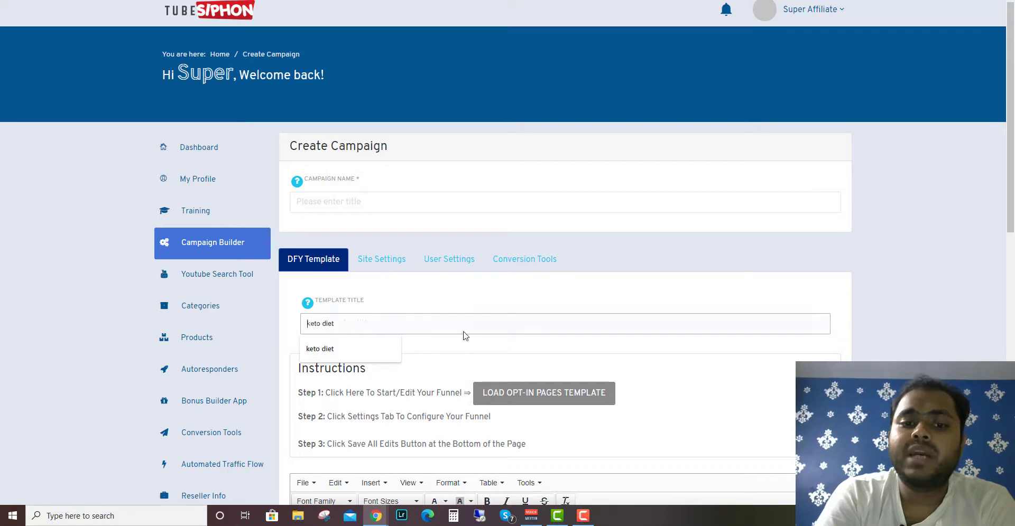
type("dog training")
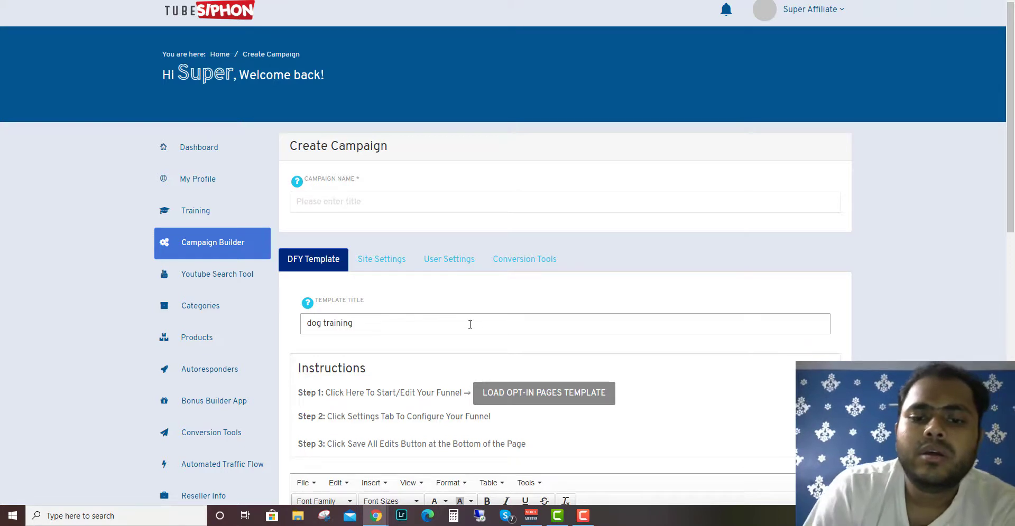
Step: Load the dark opt-in page template with the "Generate $1,000 Per Day" headline into the campaign
scroll(469, 324, "down", 2)
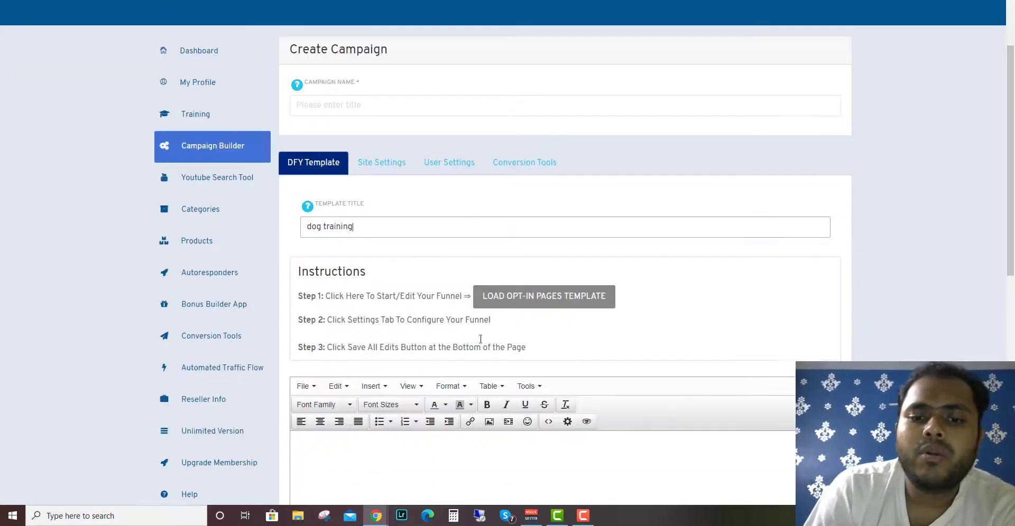
left_click(478, 286)
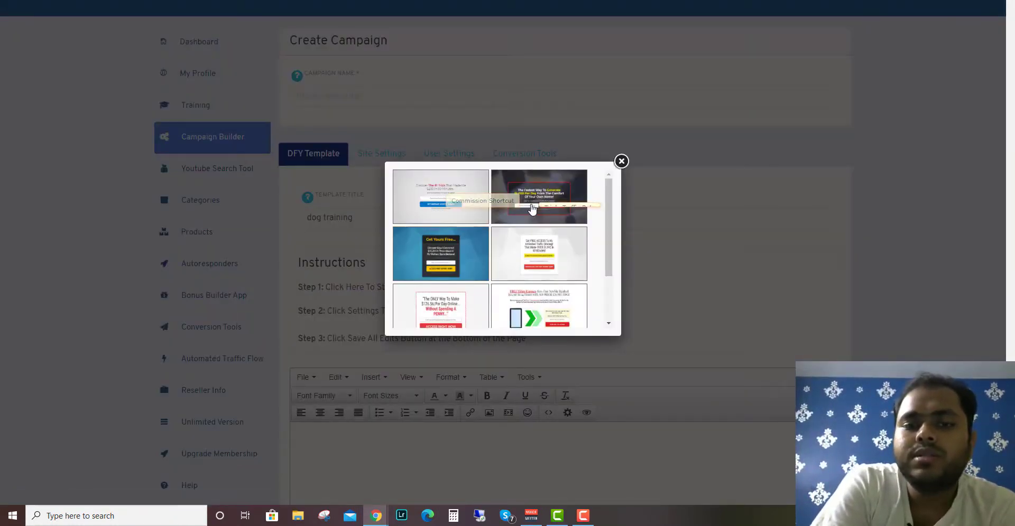
left_click(479, 302)
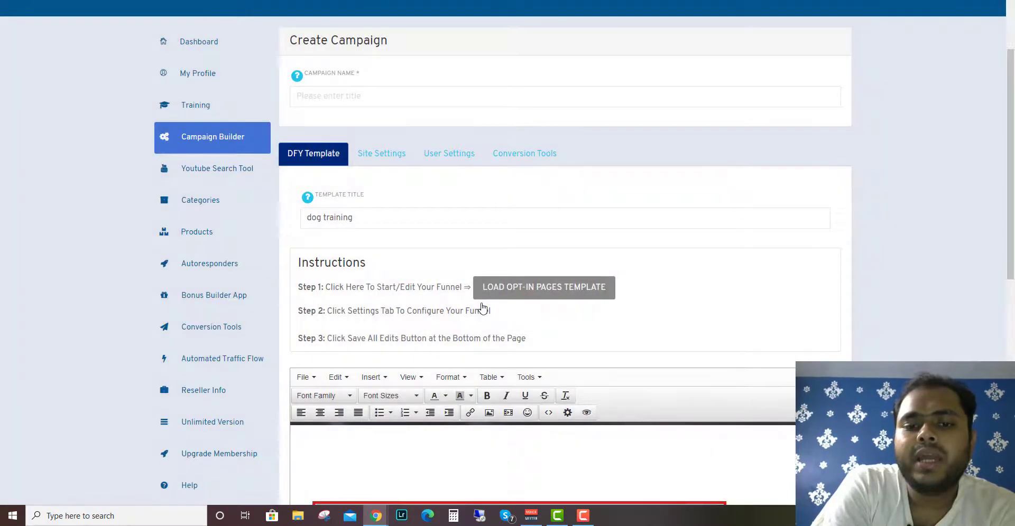
Step: Replace the opt-in headline's opening so it reads "HOW TO TRAIN YOUR DOGS IN 2 DAYS FROM The Comfort Of Your Own Home!", correcting the spelling
scroll(481, 307, "down", 4)
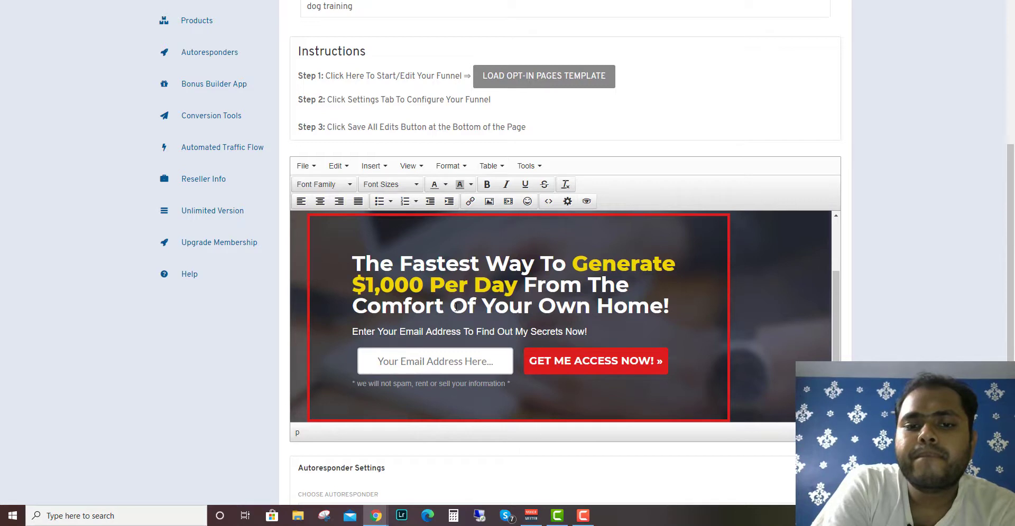
left_click_drag(579, 286, 351, 264)
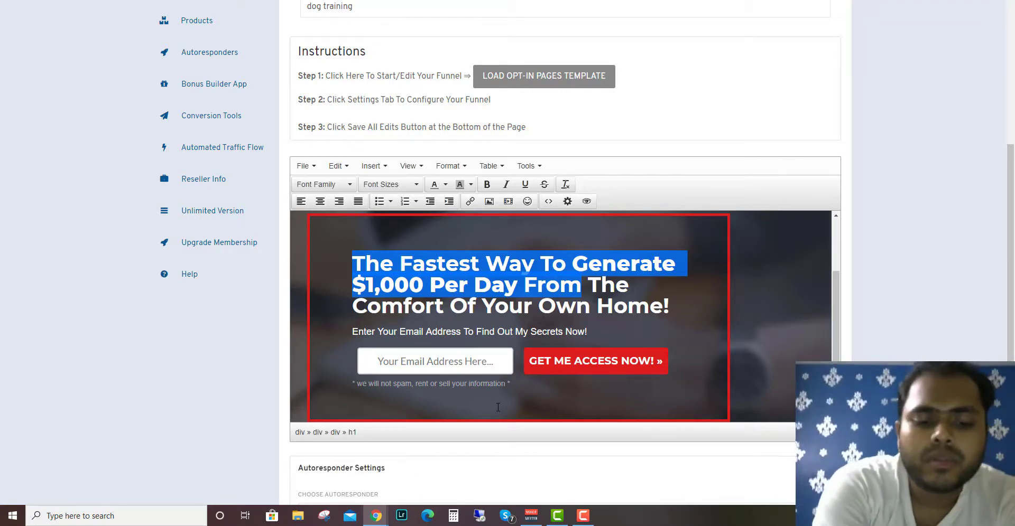
type("h")
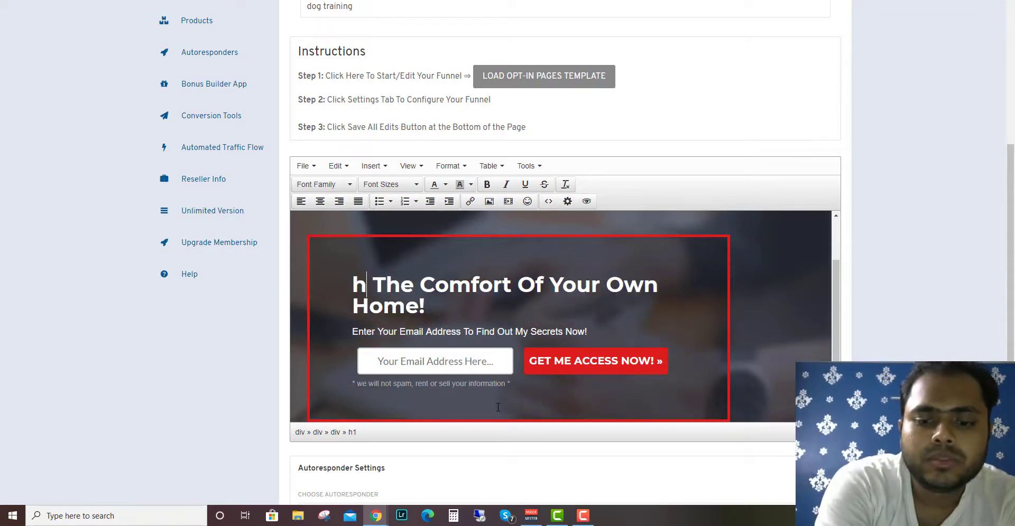
key("BackSpace")
type("HOW")
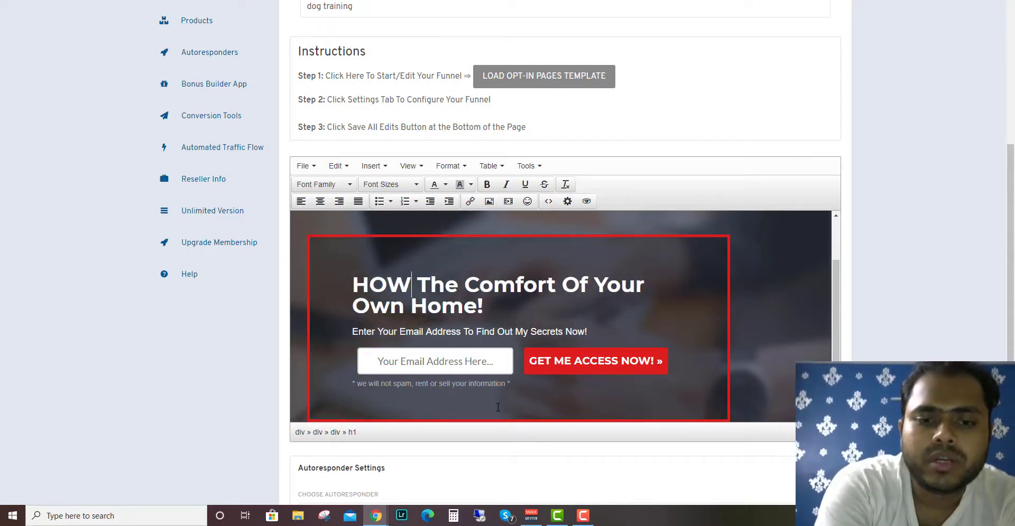
type(" TO TAIN Y")
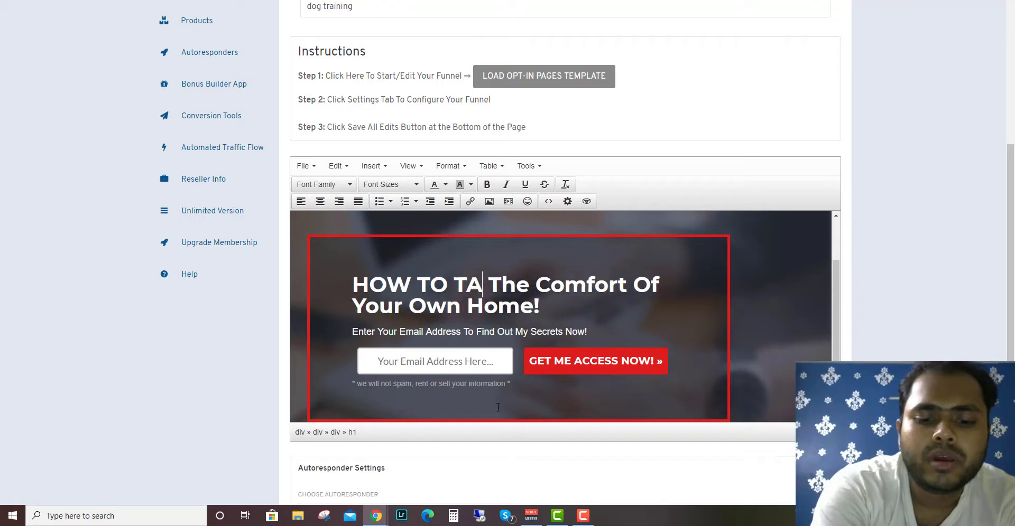
type("OUR DO")
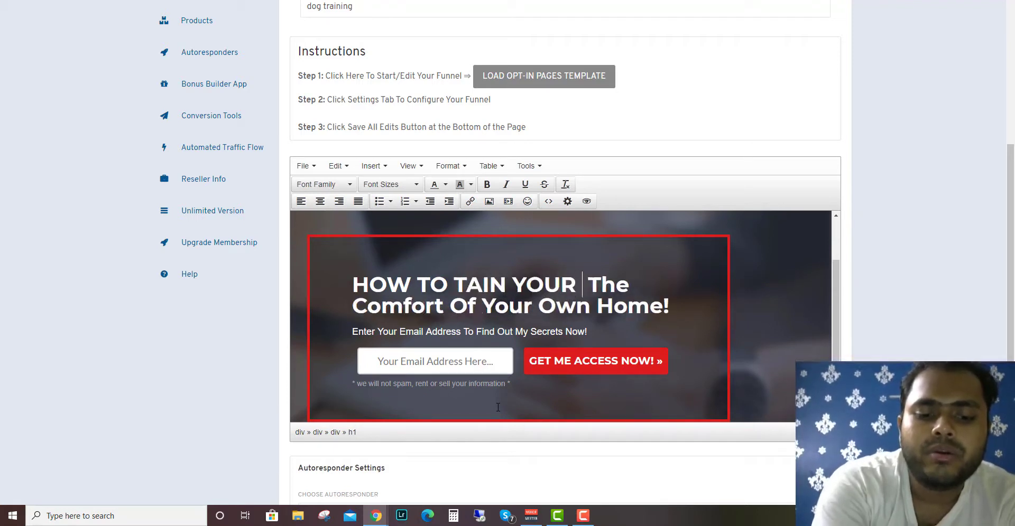
type("GS IN ")
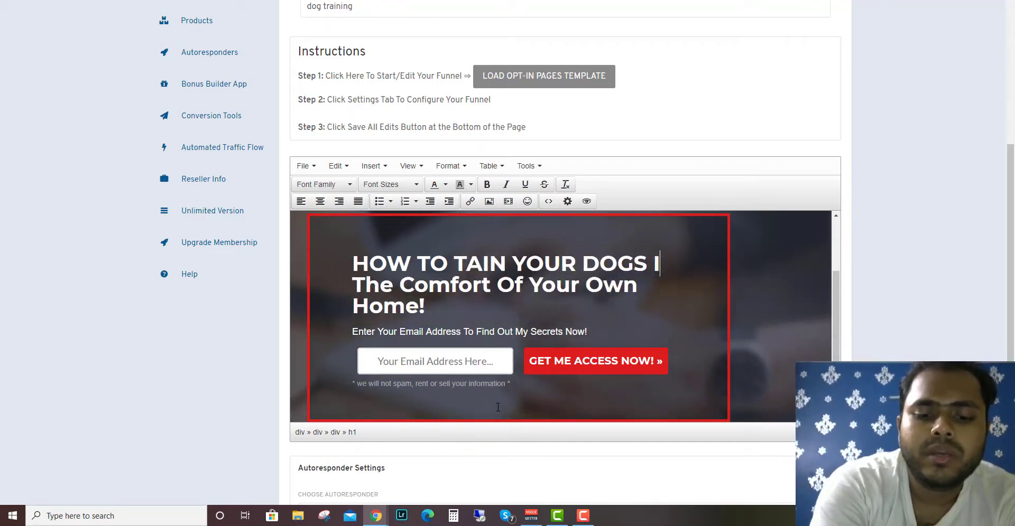
type("2 DAYS")
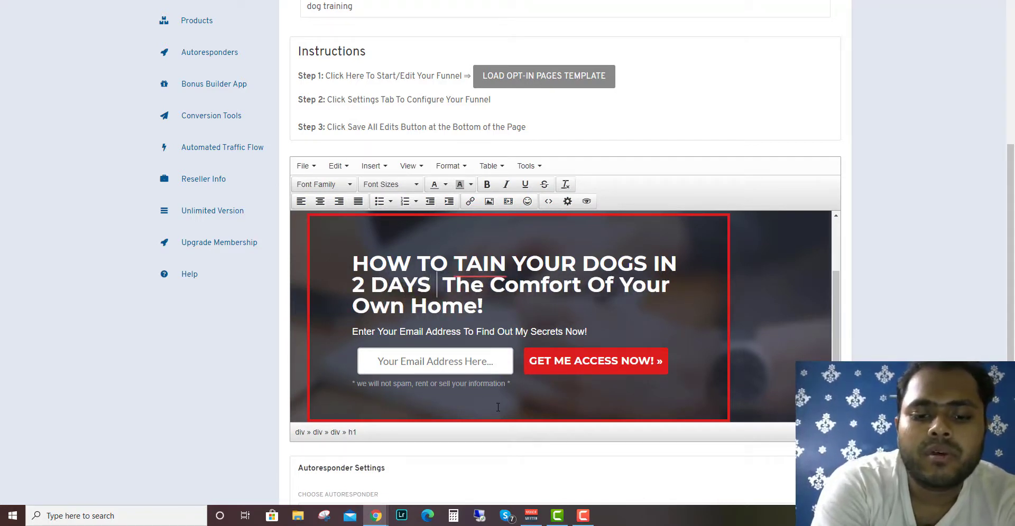
type(" FROM")
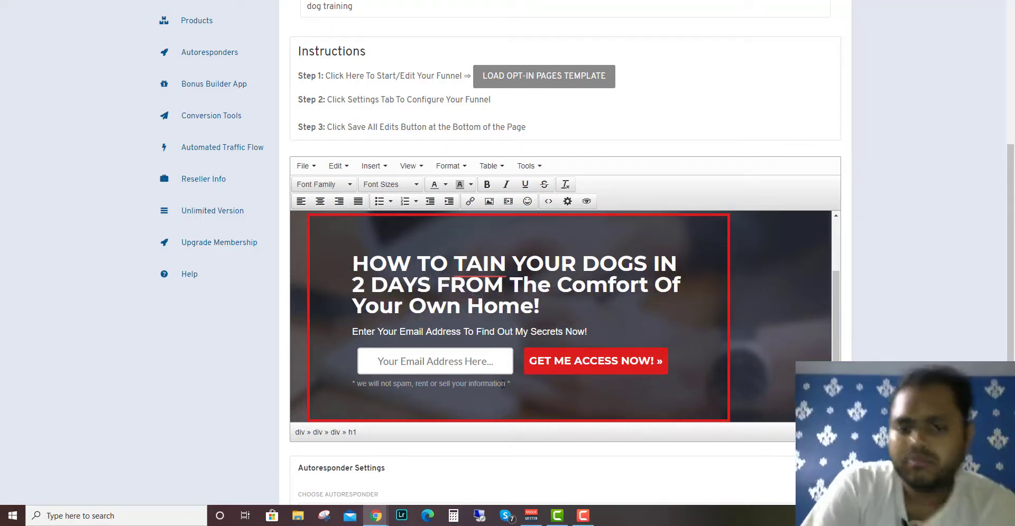
left_click(482, 272)
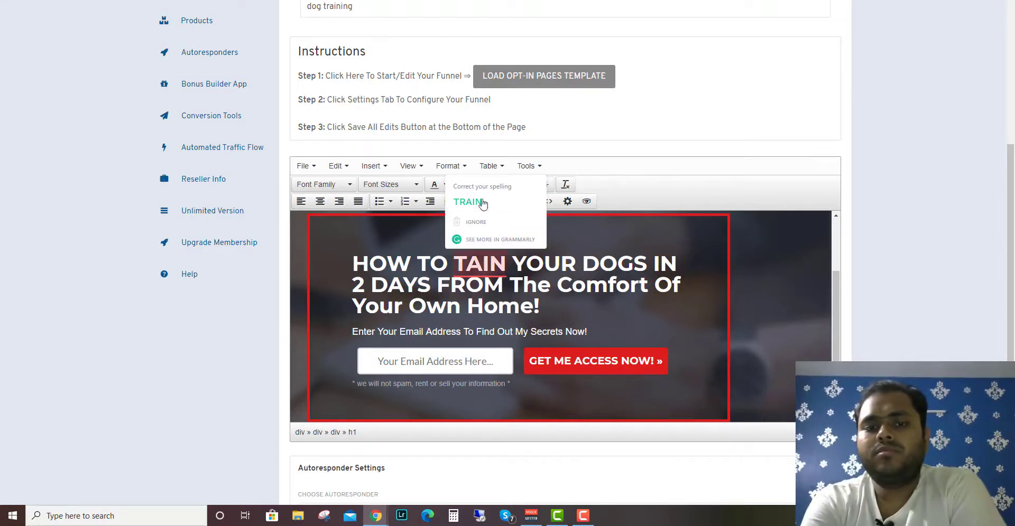
left_click(465, 202)
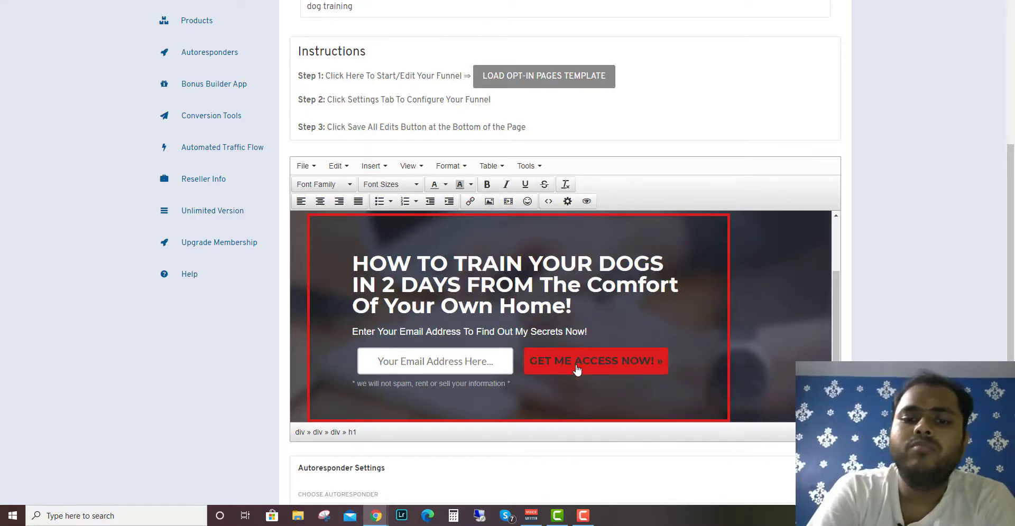
Step: View the autoresponder services available in the campaign's Autoresponder Settings without selecting one
scroll(449, 431, "down", 3)
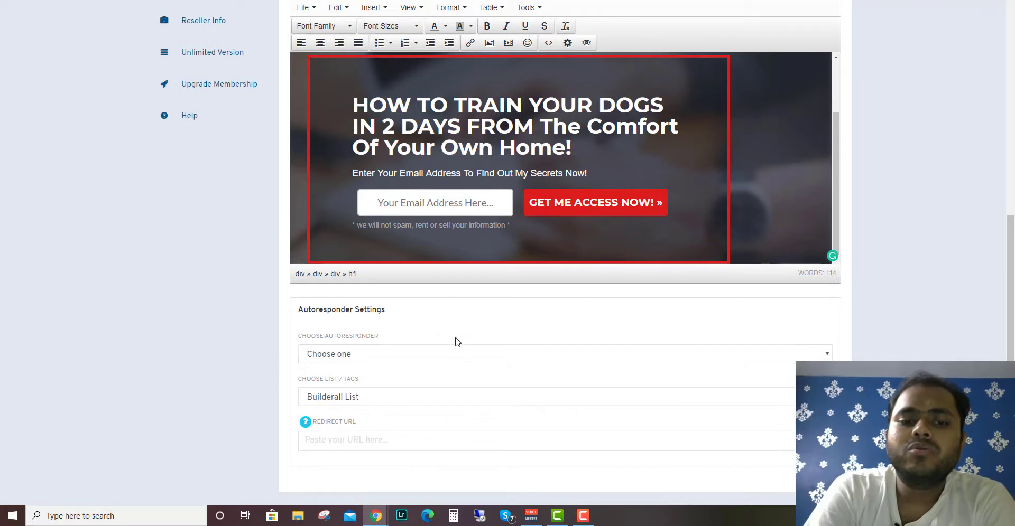
left_click(401, 354)
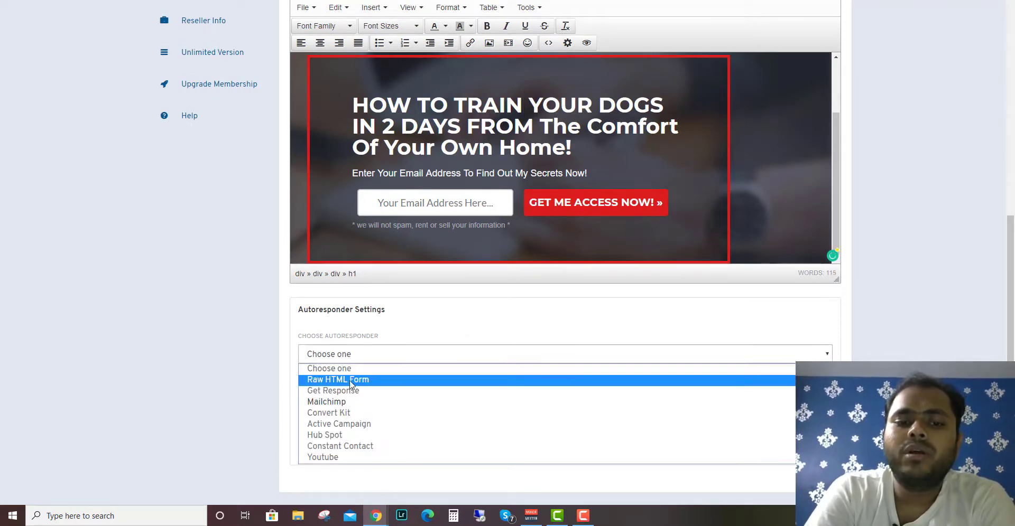
left_click(265, 389)
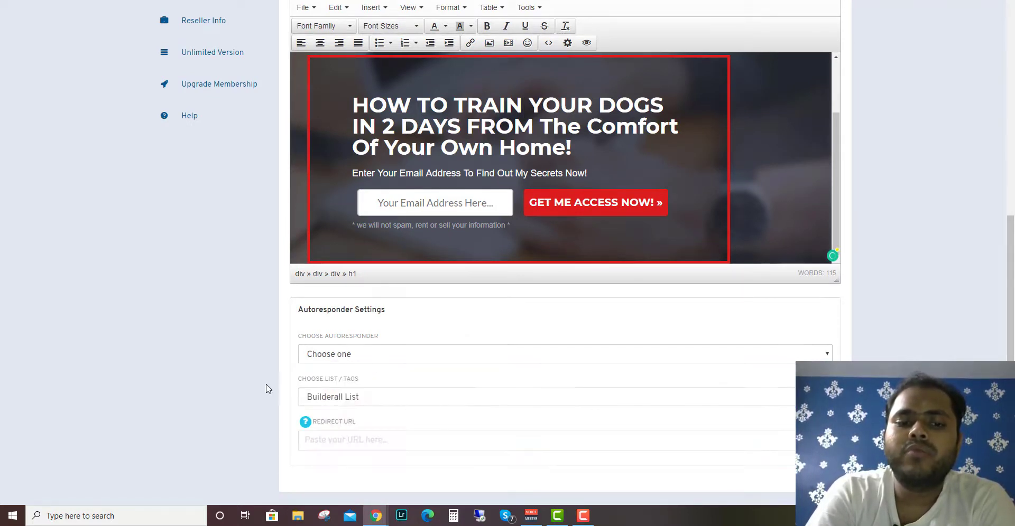
Step: Try to save the campaign, and fill in the required campaign name as "DOG TRAINING"
scroll(372, 416, "down", 2)
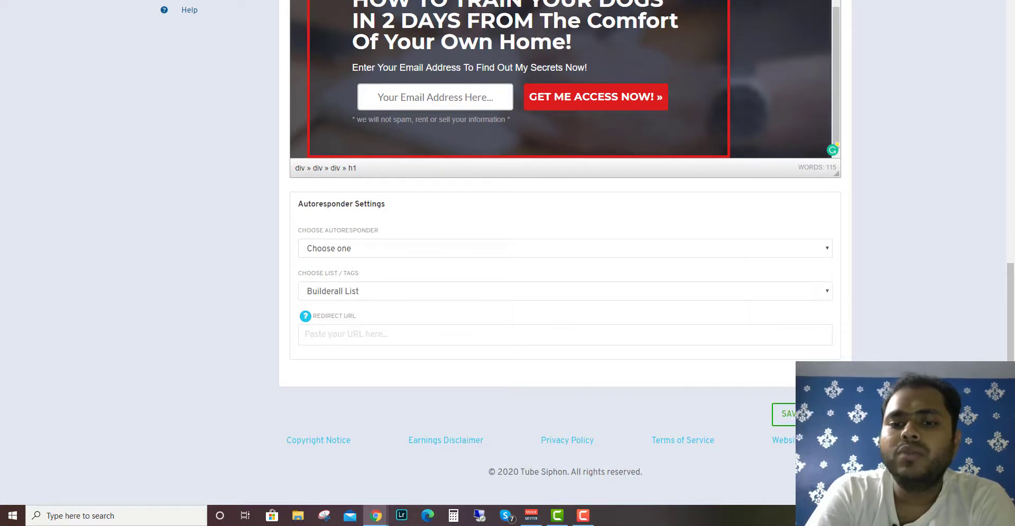
left_click(784, 413)
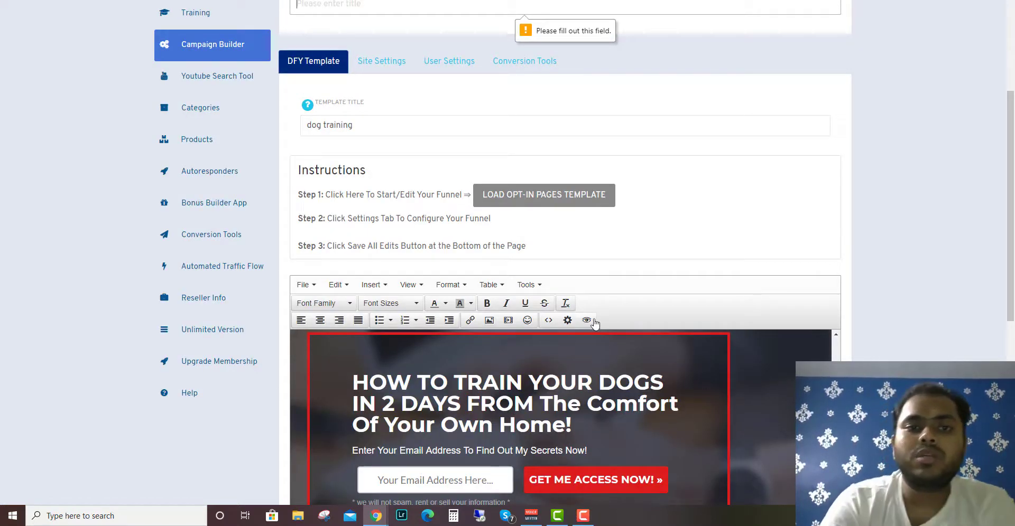
scroll(394, 206, "up", 2)
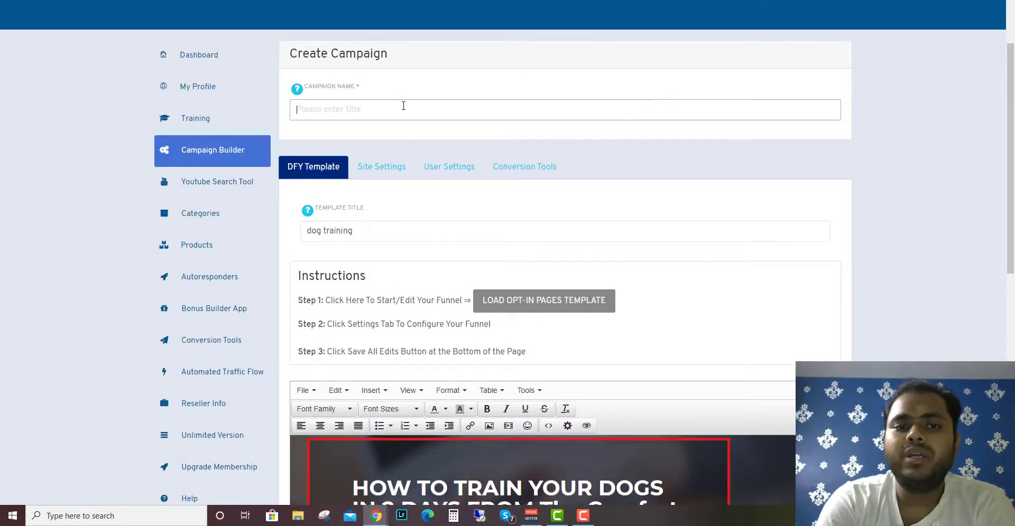
left_click(403, 110)
type("DOG TRAINING")
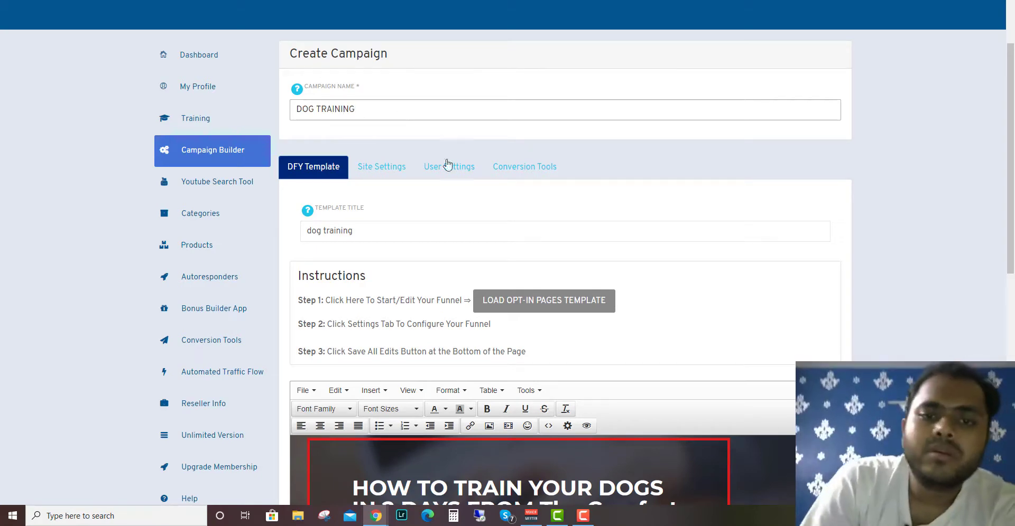
left_click(643, 175)
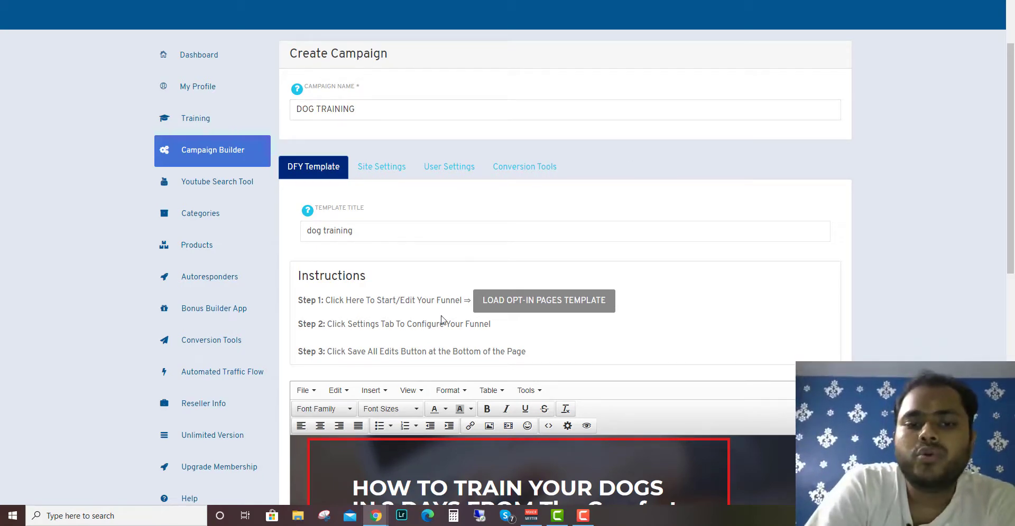
Step: Copy the campaign name "DOG TRAINING" into both the title and the about text of the site settings
scroll(447, 312, "down", 5)
scroll(444, 299, "down", 2)
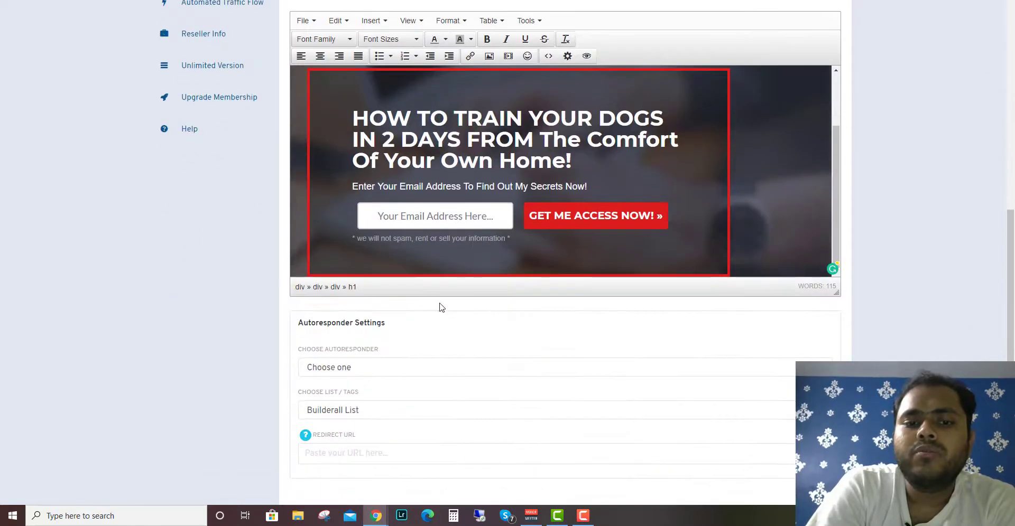
scroll(441, 306, "up", 5)
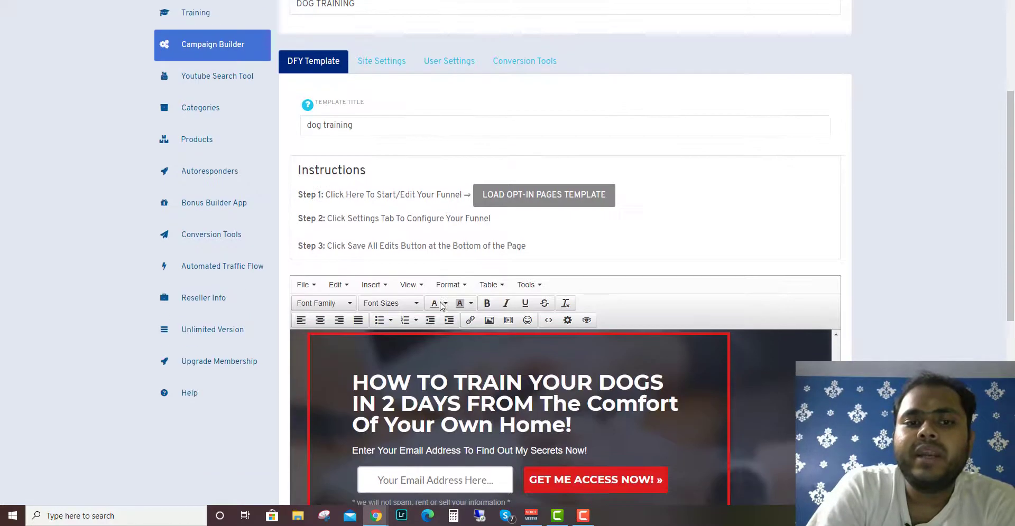
left_click(379, 63)
left_click(380, 109)
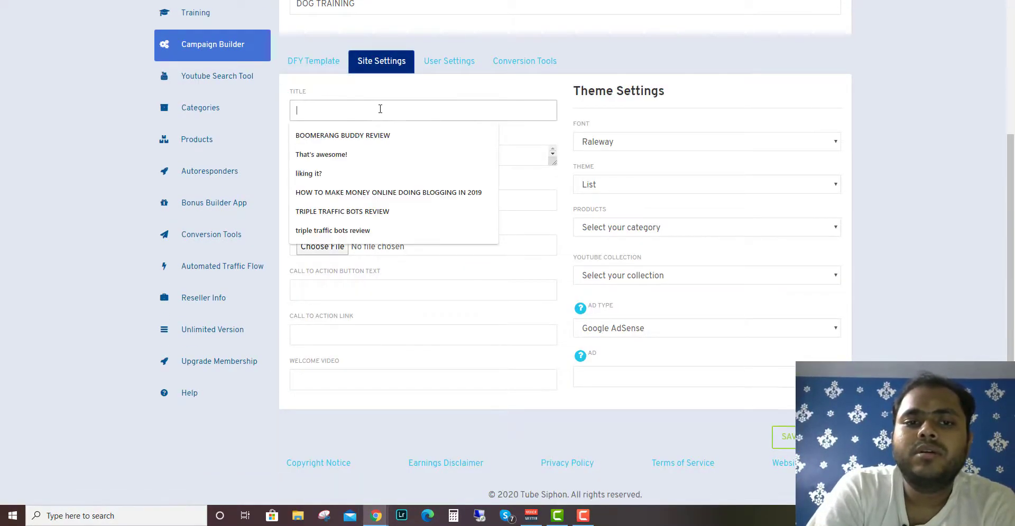
triple_click(339, 7)
key("ctrl+c")
scroll(294, 80, "up", 3)
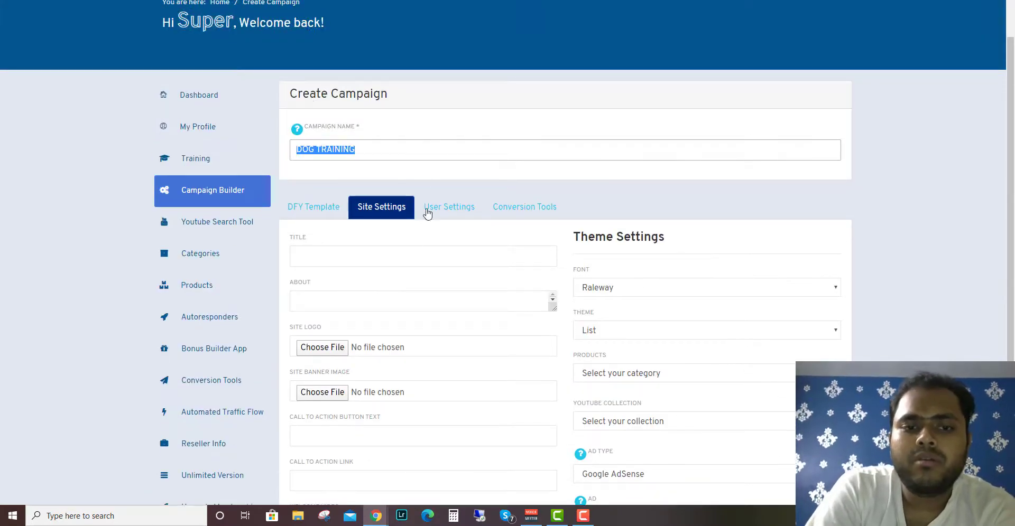
left_click(383, 257)
key("ctrl+v")
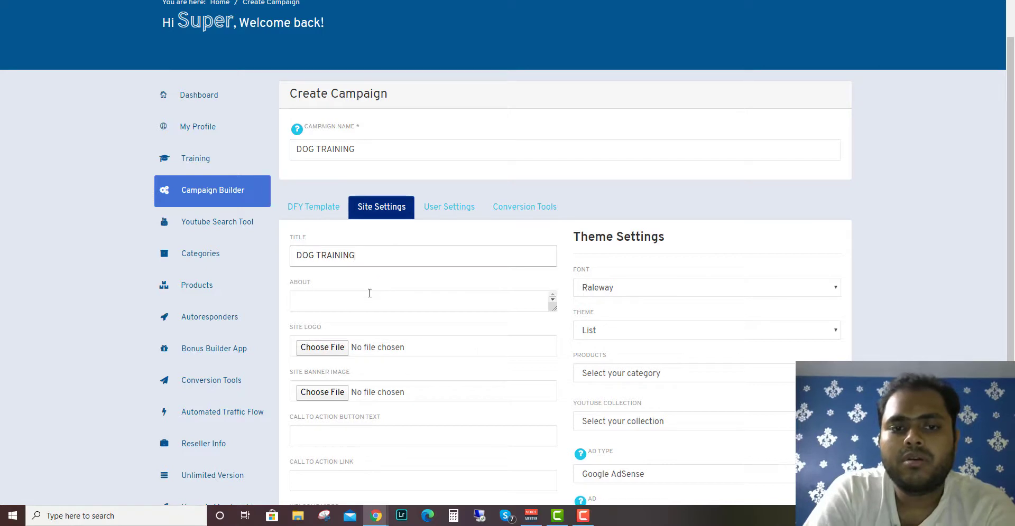
left_click(369, 293)
key("ctrl+v")
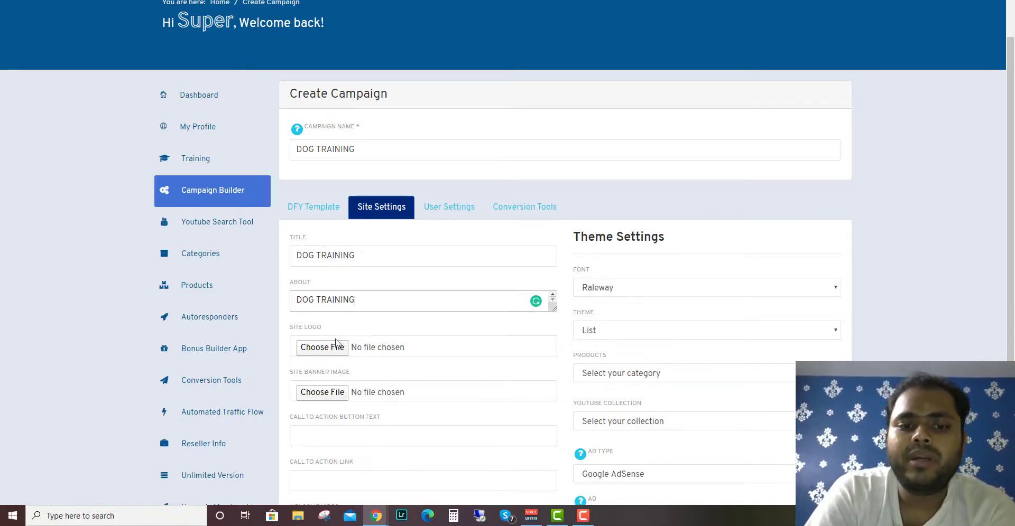
Step: Choose the logo-light image from the tube siphon folder as the site logo
left_click(335, 345)
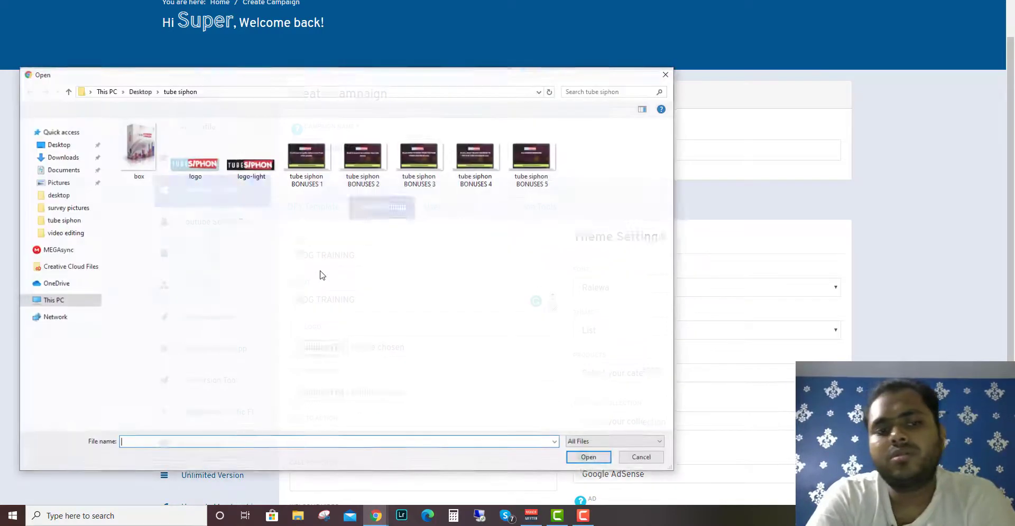
left_click(251, 174)
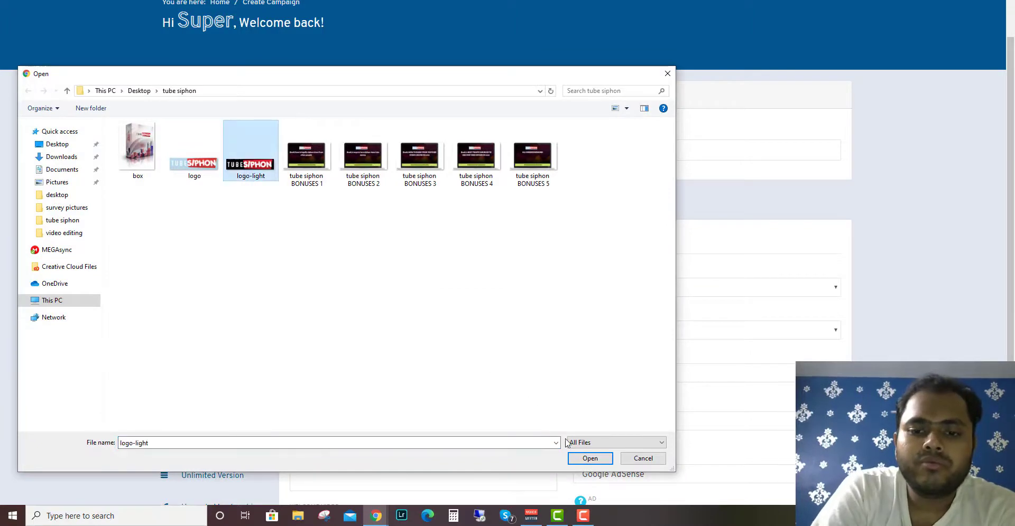
left_click(590, 458)
Step: Set the call to action button text to "DOG TRAINING" and the call to action link to "GOOGLE.COM"
scroll(438, 367, "down", 2)
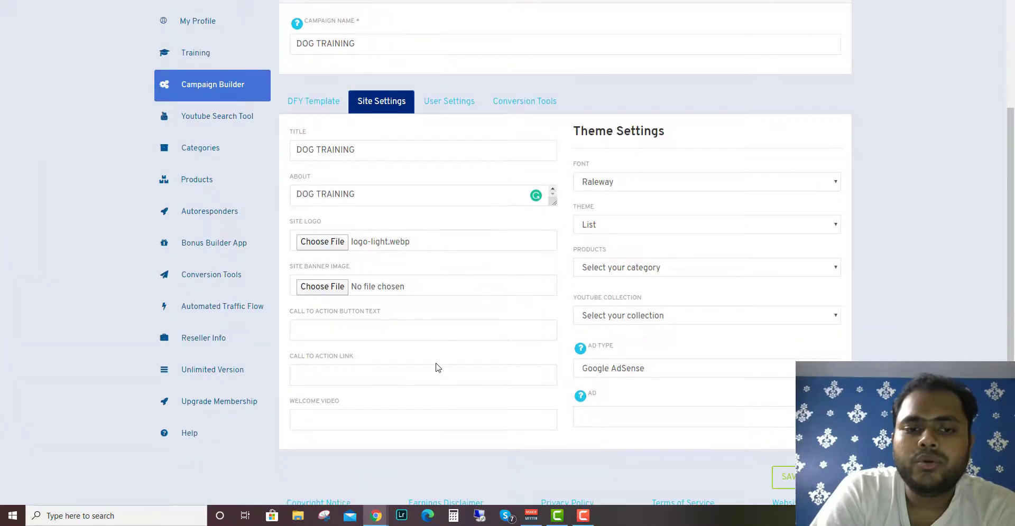
left_click(384, 334)
key("ctrl+v")
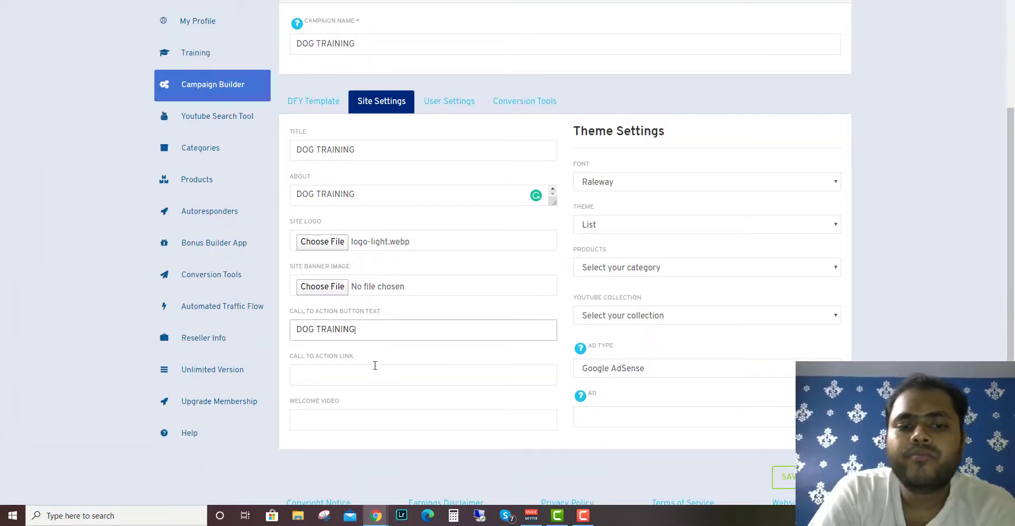
left_click(373, 372)
key("ctrl+v")
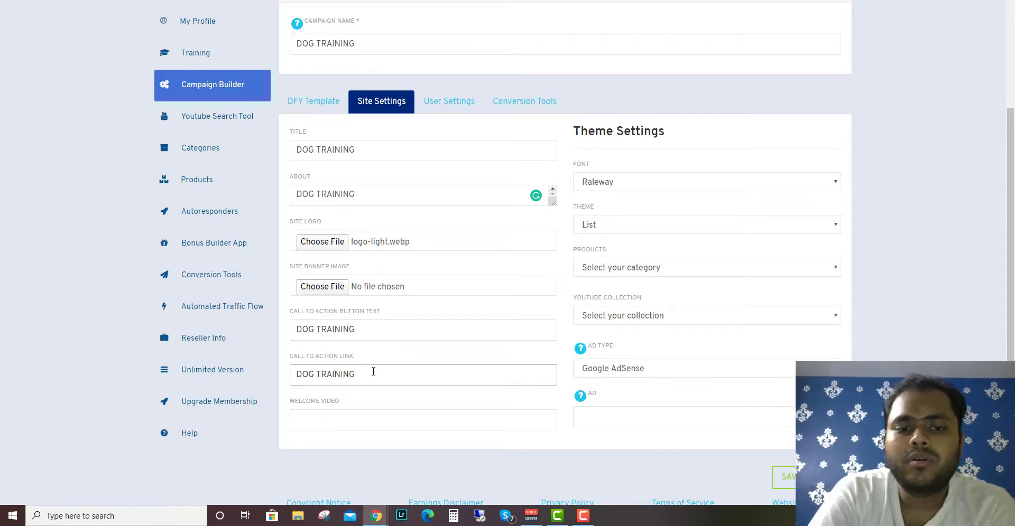
left_click_drag(374, 371, 277, 357)
type("GOOGLE.COM")
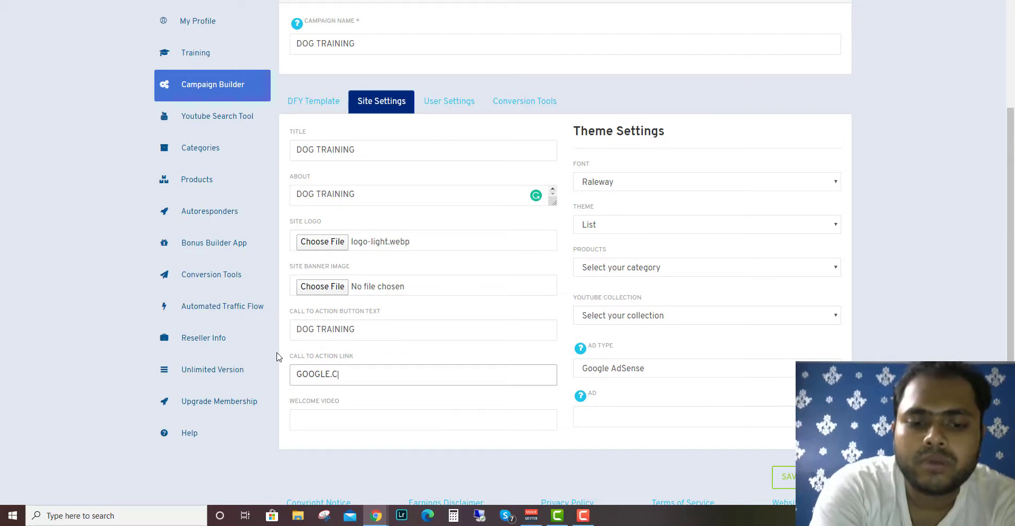
left_click(330, 422)
key("alt+Tab")
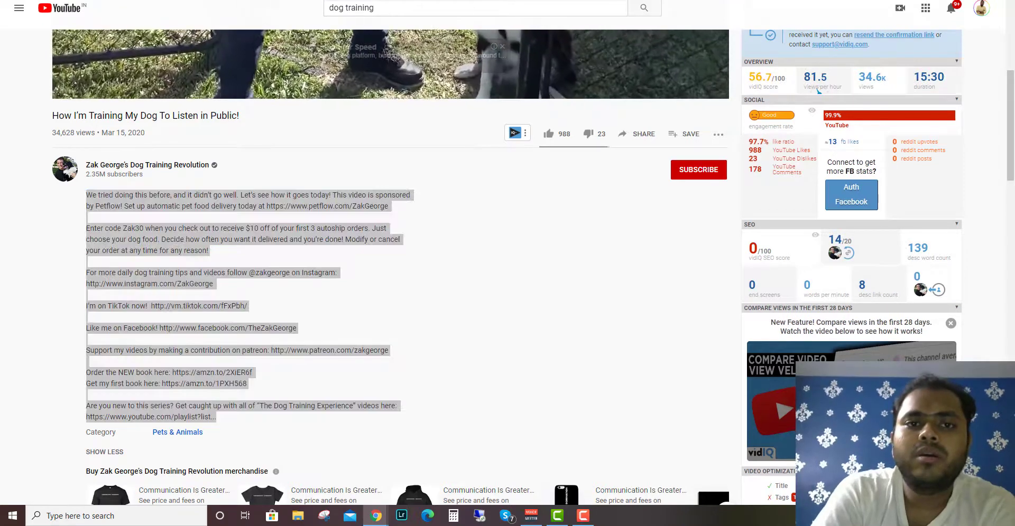
key("alt+Tab")
type("https://www.youtube.com/watch?v=f9ukGeFxfCc")
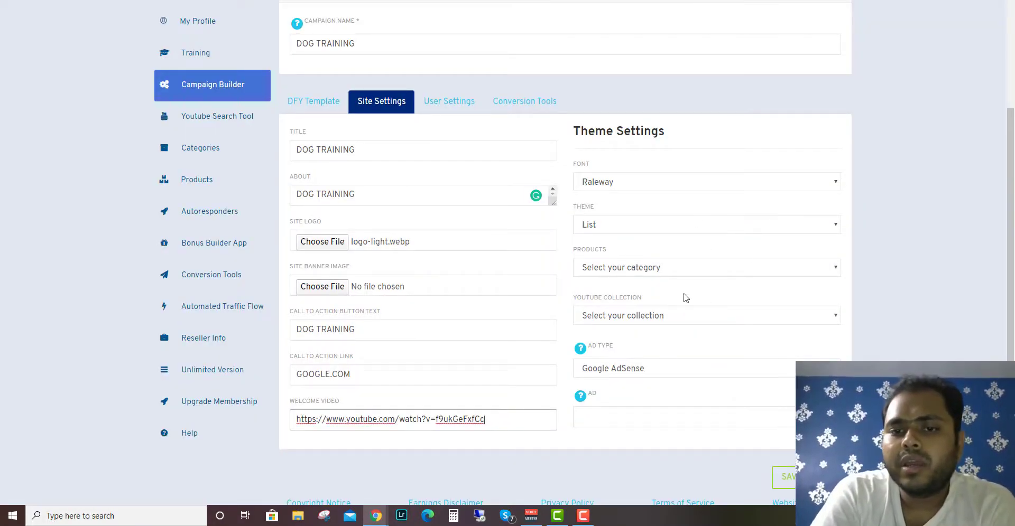
left_click(686, 272)
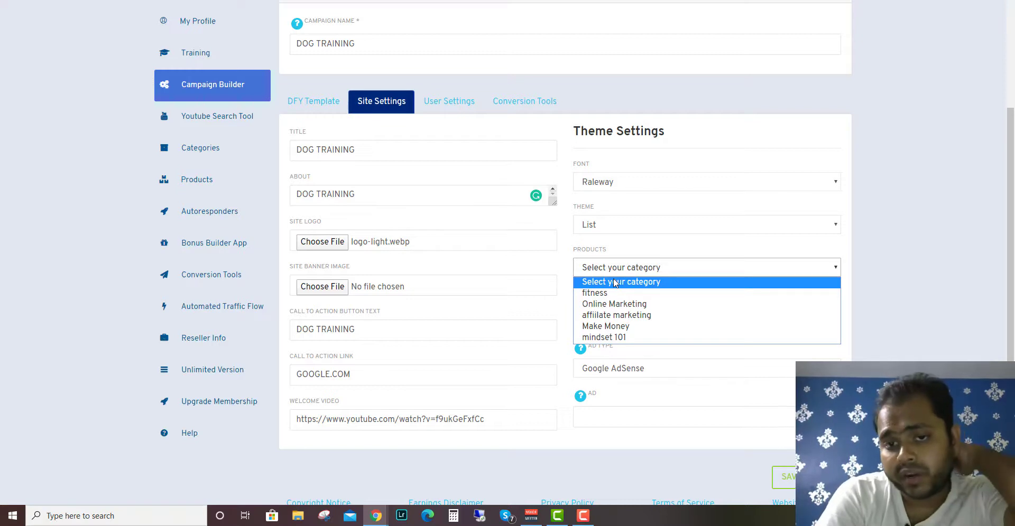
left_click(620, 294)
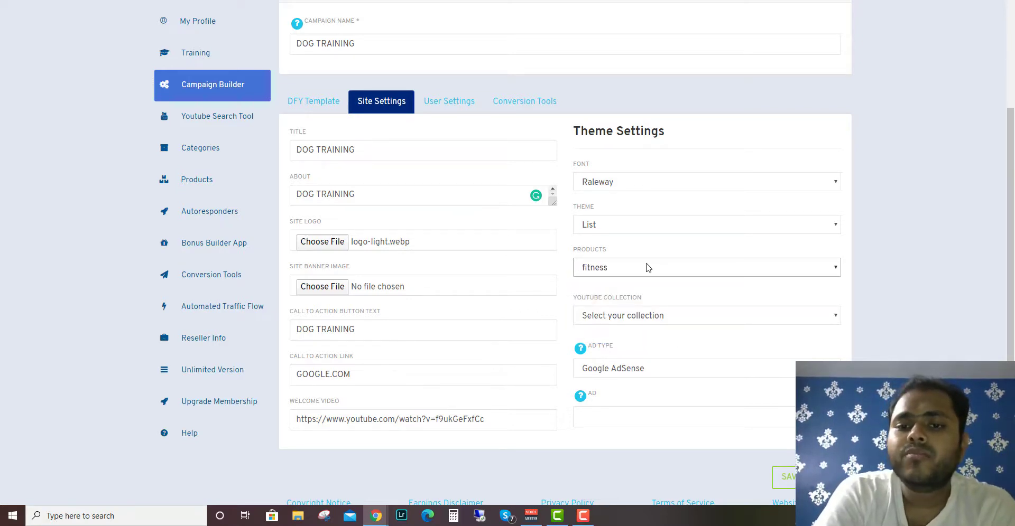
Step: Set the products category to "affiilate marketing" and the YouTube collection to "dog training", then save the campaign
left_click(648, 268)
left_click(639, 315)
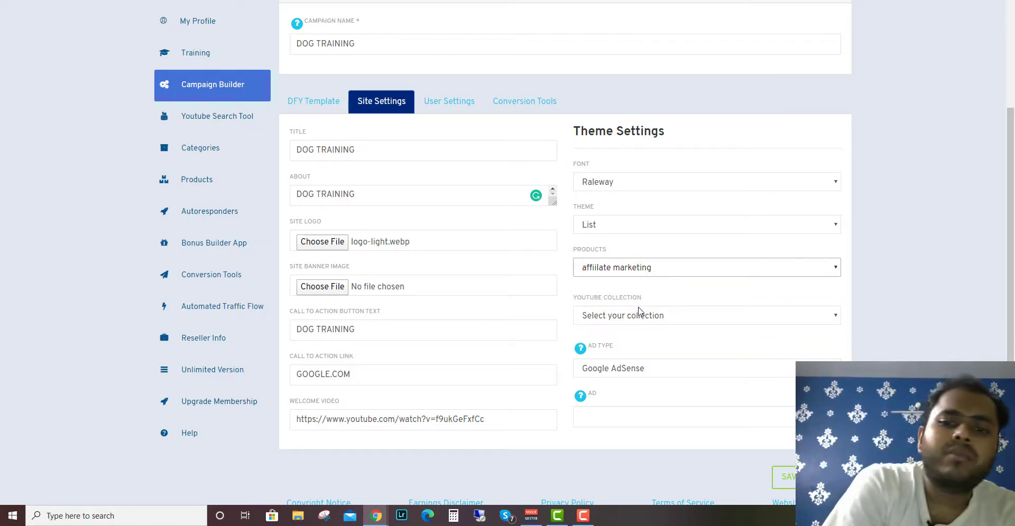
left_click(668, 318)
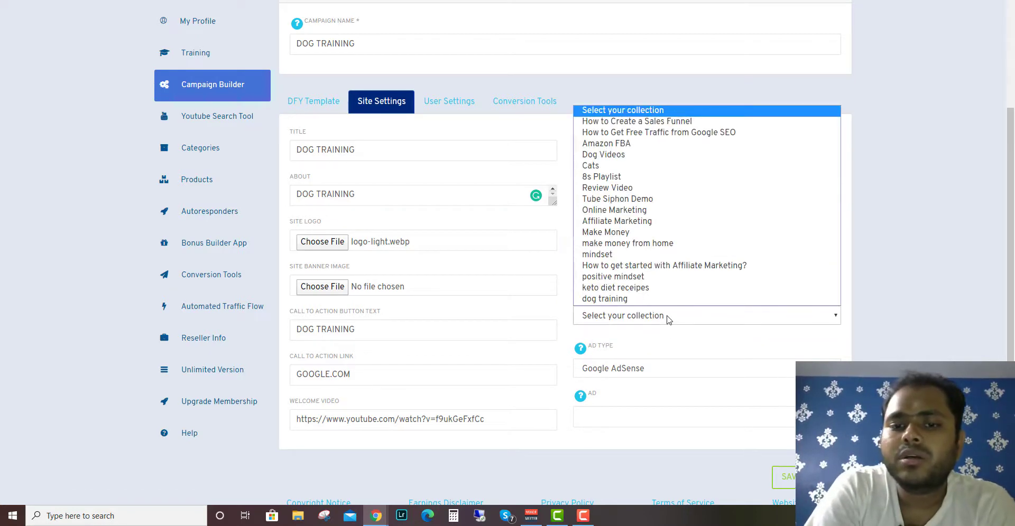
left_click(654, 299)
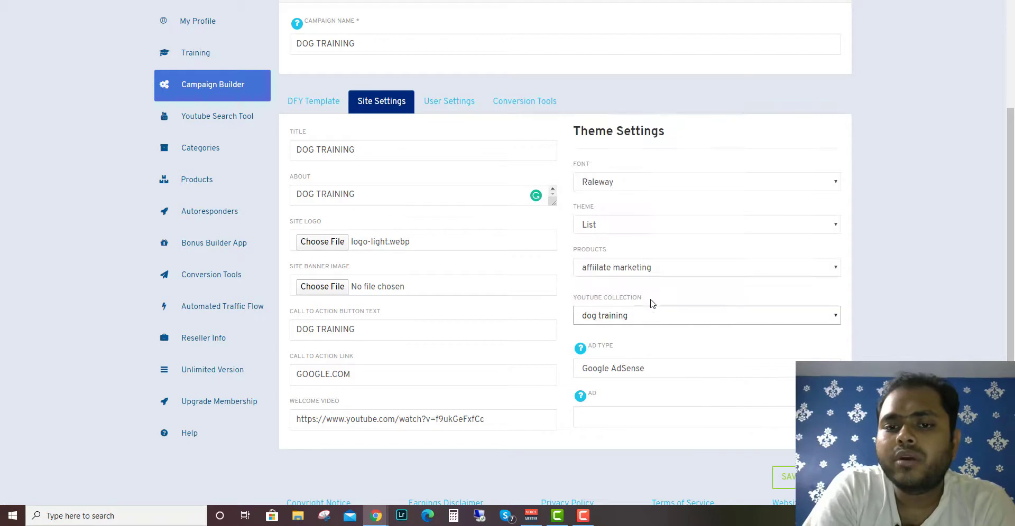
scroll(660, 338, "down", 2)
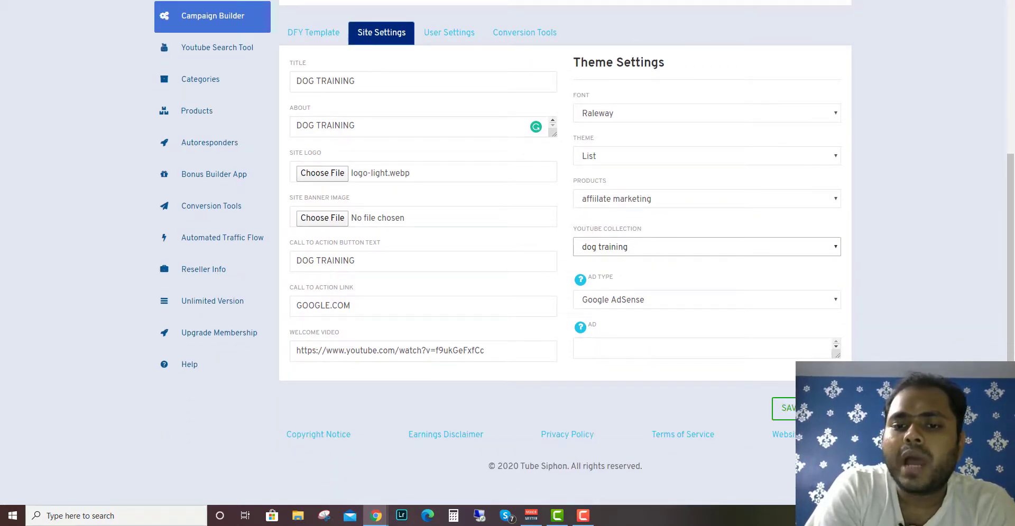
left_click(783, 408)
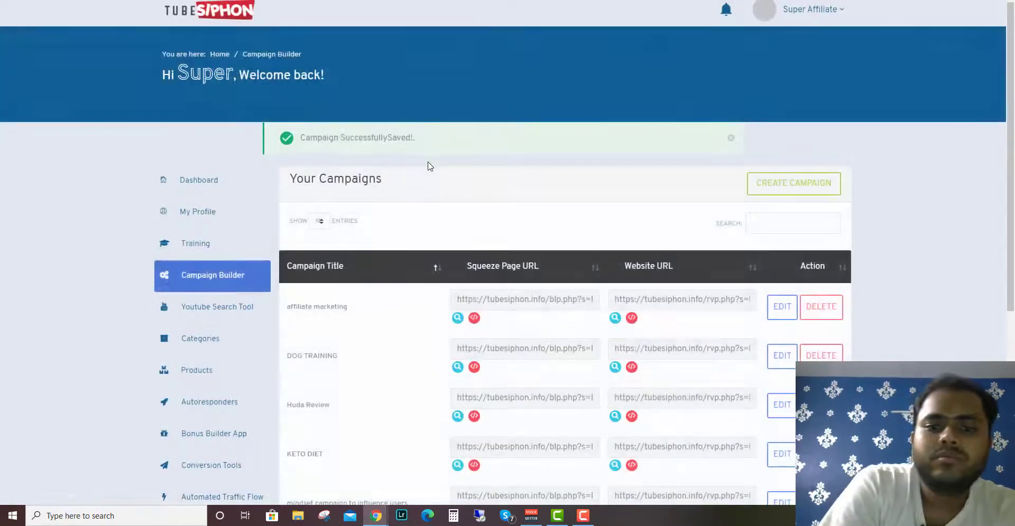
Step: Preview the squeeze page of the DOG TRAINING campaign and return to the campaign list
scroll(410, 346, "down", 2)
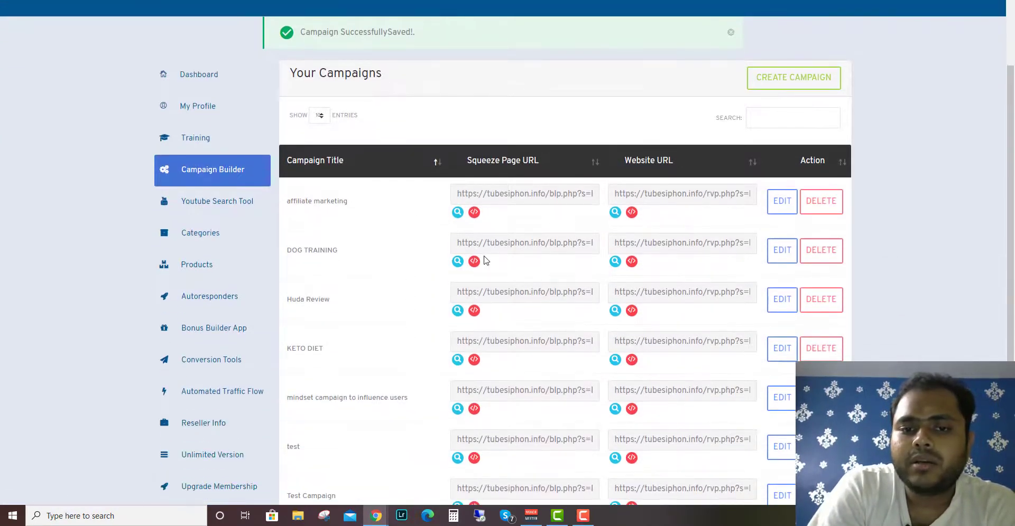
left_click(457, 262)
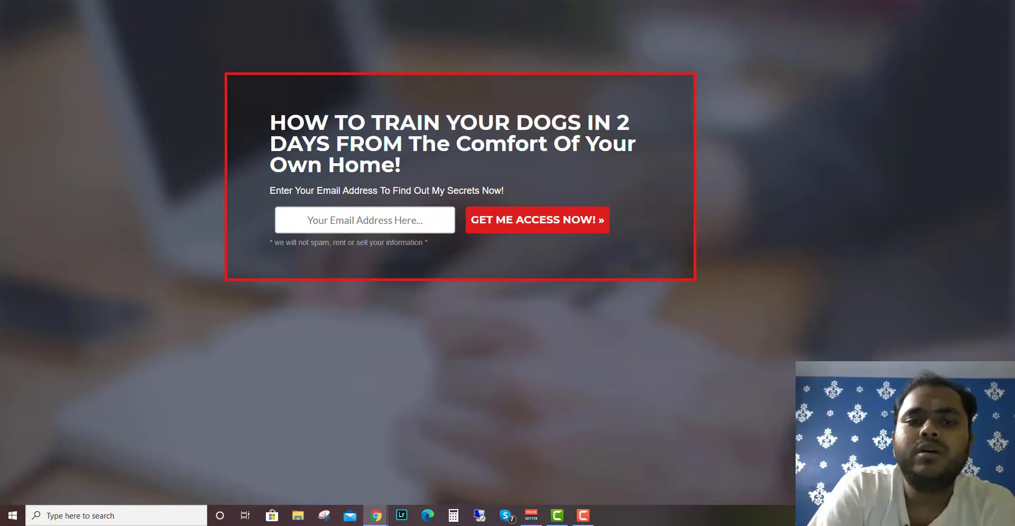
key("ctrl+w")
Step: Open the DOG TRAINING campaign's website and look over its header, video, description and footer
left_click(615, 261)
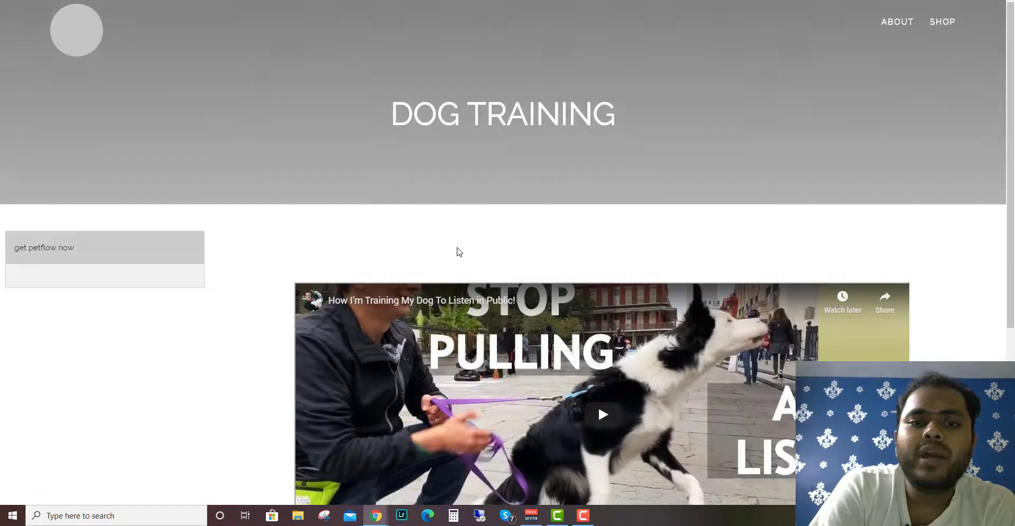
scroll(458, 252, "down", 5)
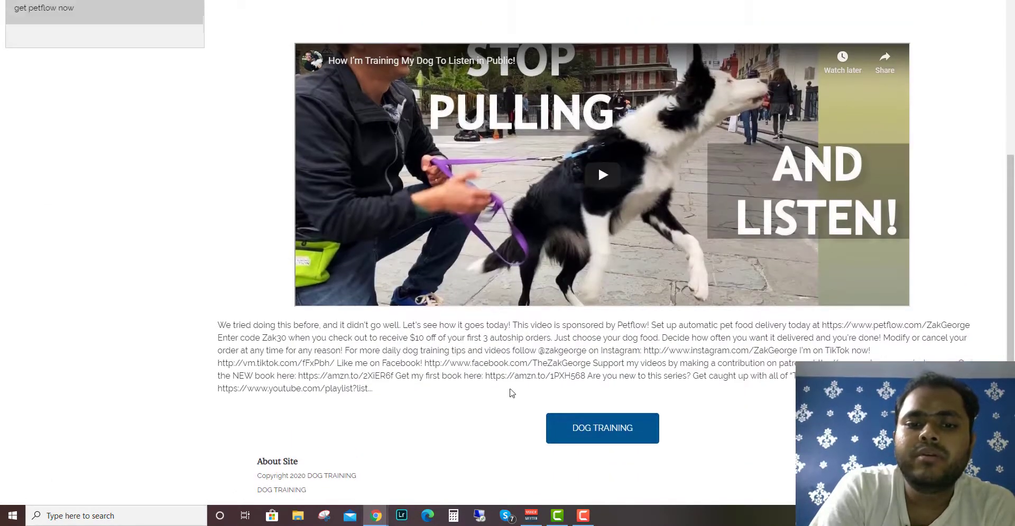
scroll(512, 393, "up", 5)
scroll(254, 354, "down", 5)
scroll(292, 344, "up", 5)
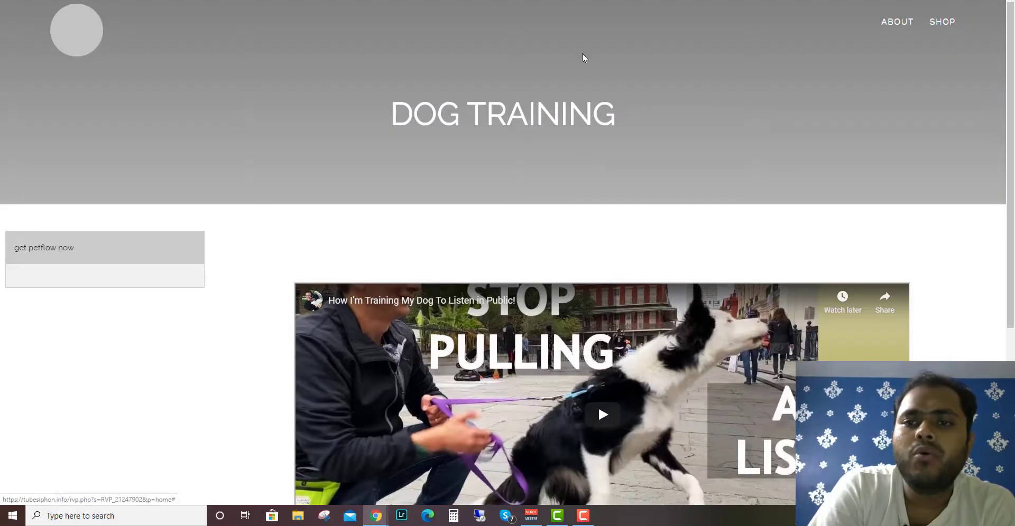
Step: Inspect the website's shop products and about section, test the DOG TRAINING call to action, and close the products panel
left_click(940, 24)
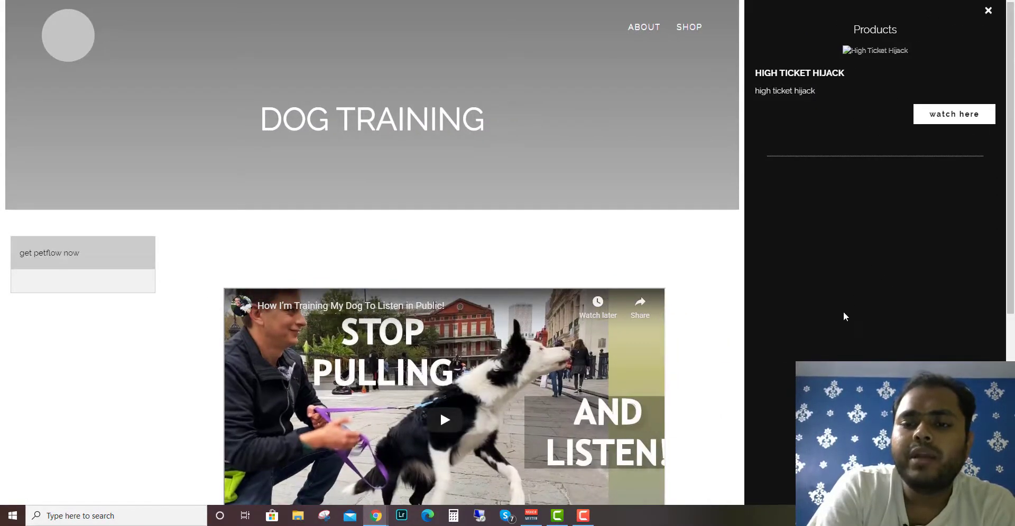
left_click(642, 29)
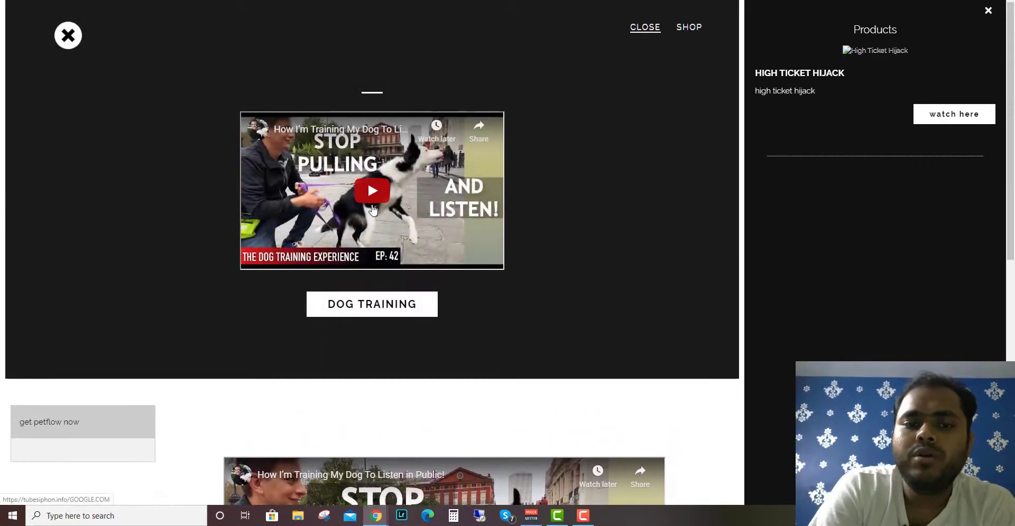
left_click(365, 311)
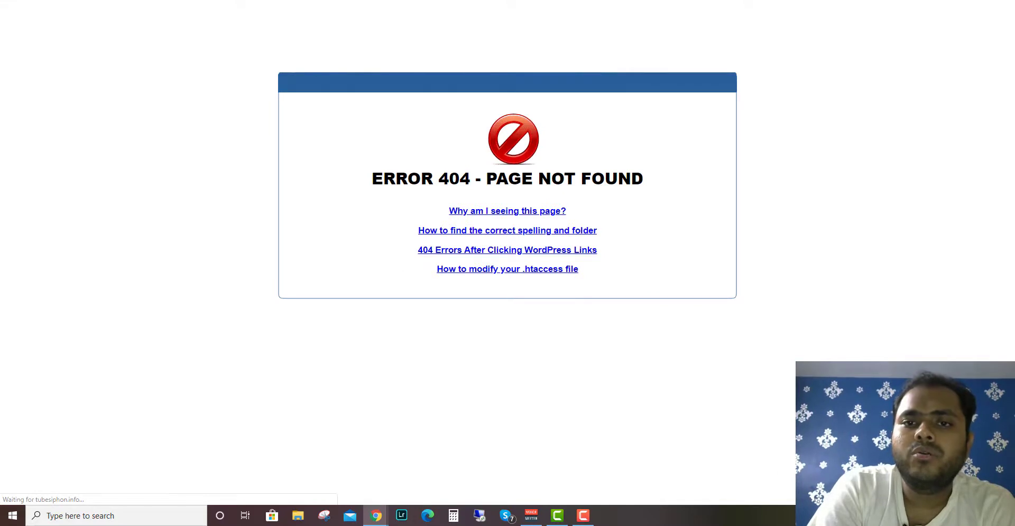
key("alt+Left")
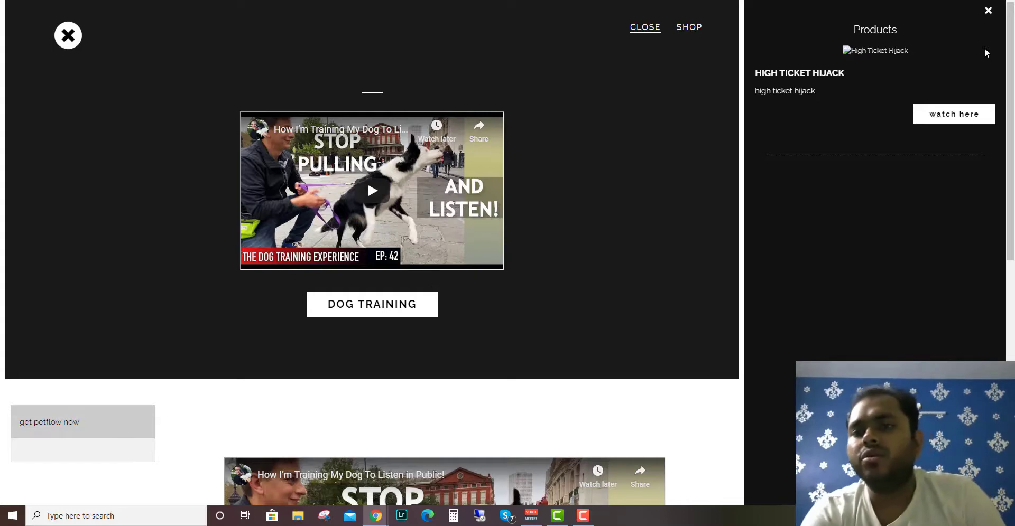
left_click(988, 10)
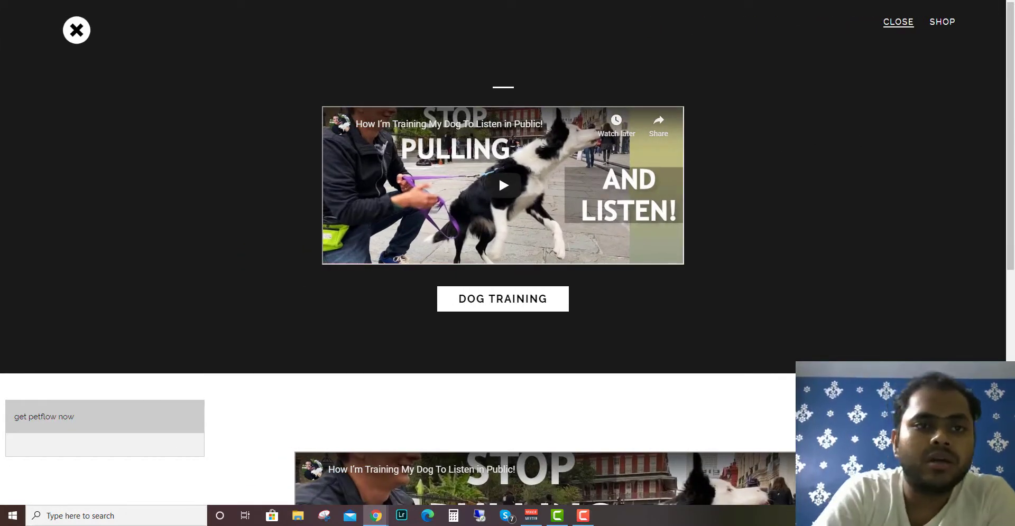
Step: Switch to the Tube Siphon bonus page and go back up to its Prices & Up-Sells section
key("ctrl+Tab")
scroll(204, 294, "up", 6)
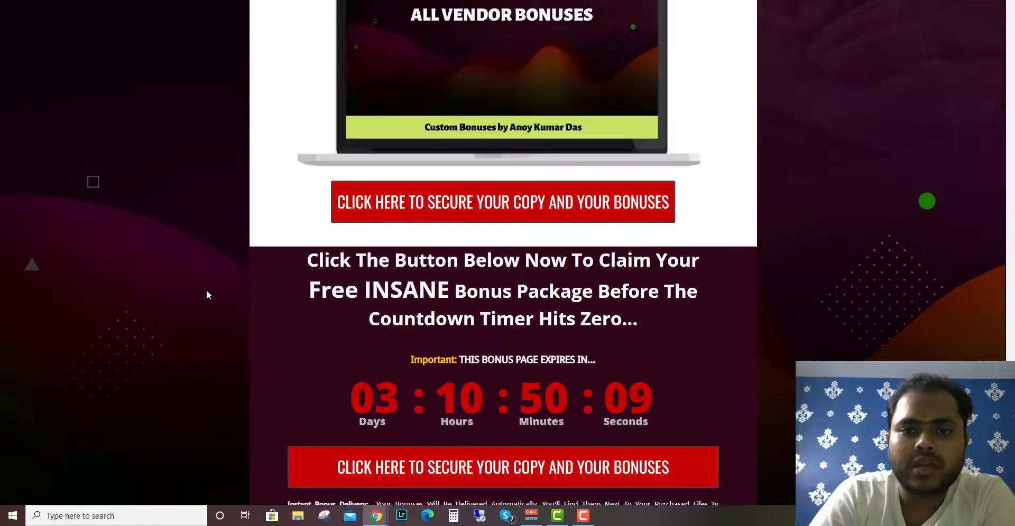
scroll(206, 295, "up", 20)
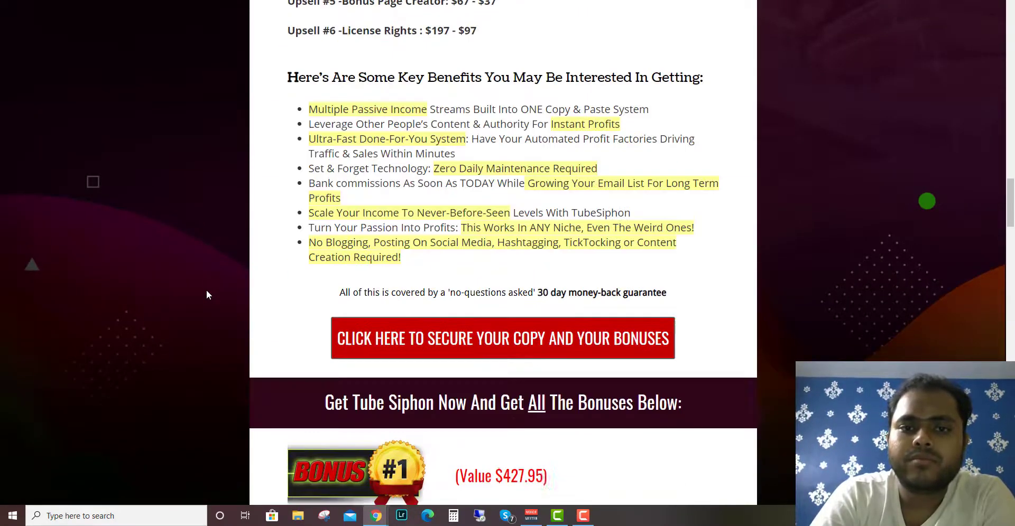
scroll(207, 295, "up", 10)
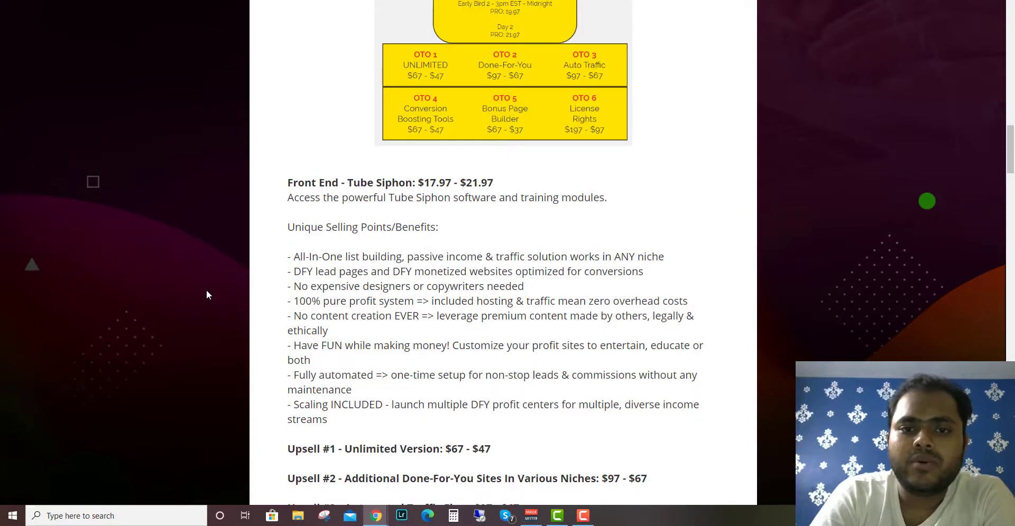
scroll(206, 295, "up", 2)
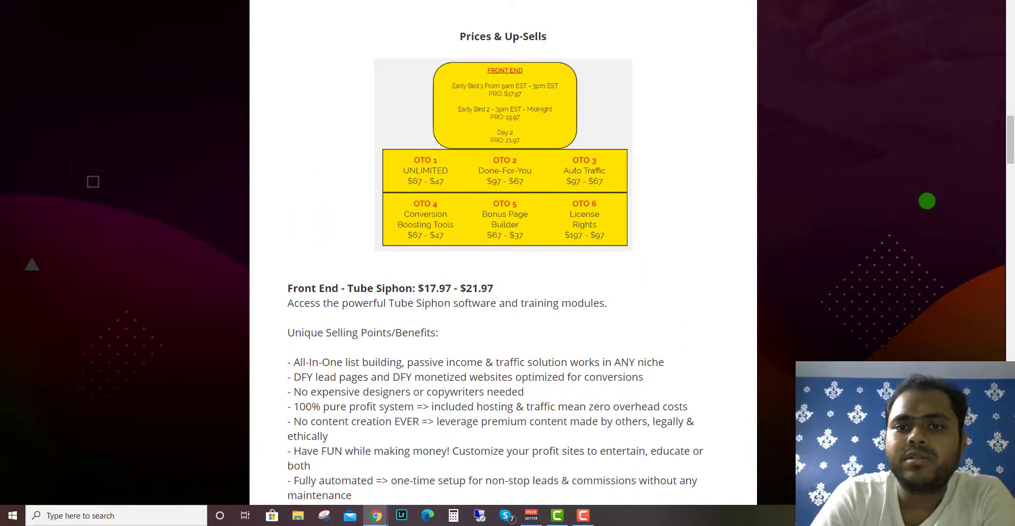
Step: Revisit the dog training squeeze page and website, and close the website's about section
key("ctrl+Tab")
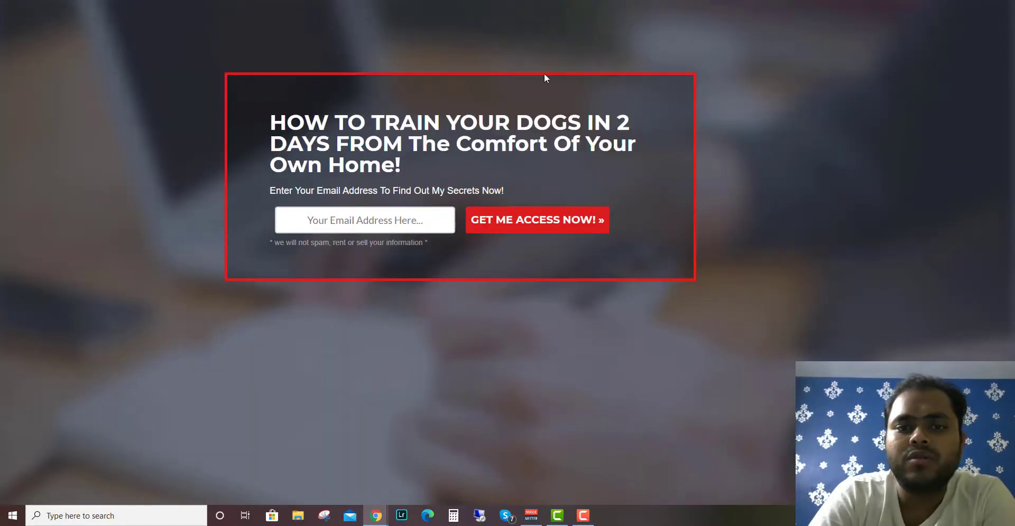
key("ctrl+Tab")
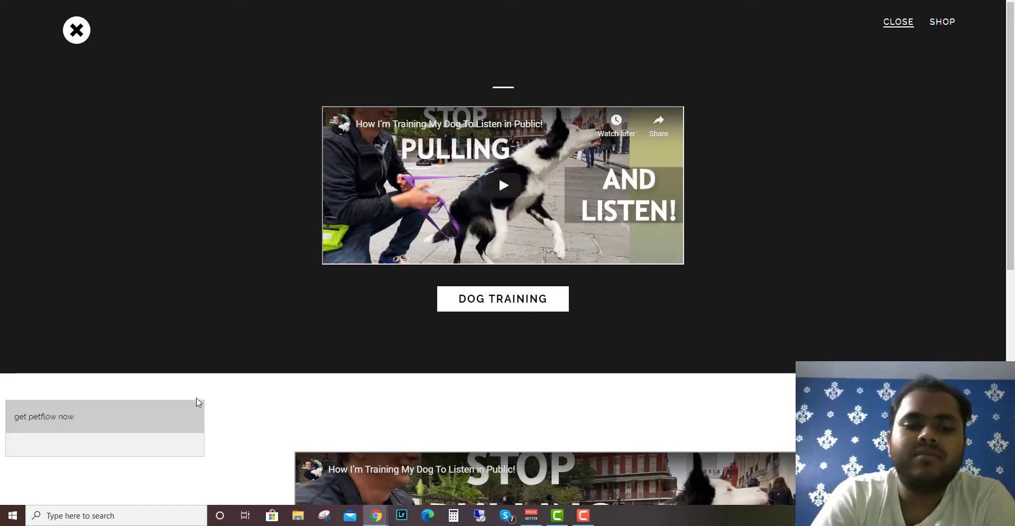
scroll(200, 397, "down", 8)
scroll(201, 394, "up", 8)
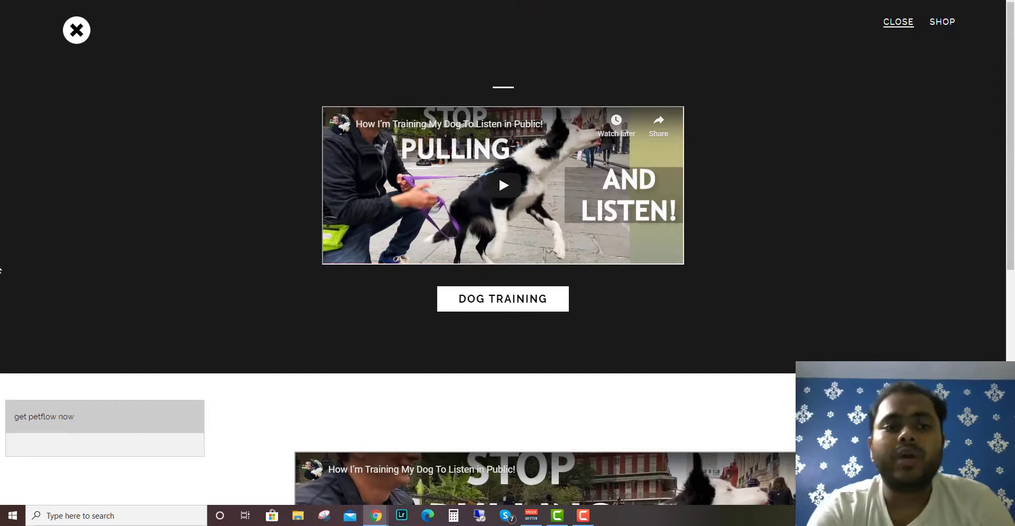
left_click(82, 31)
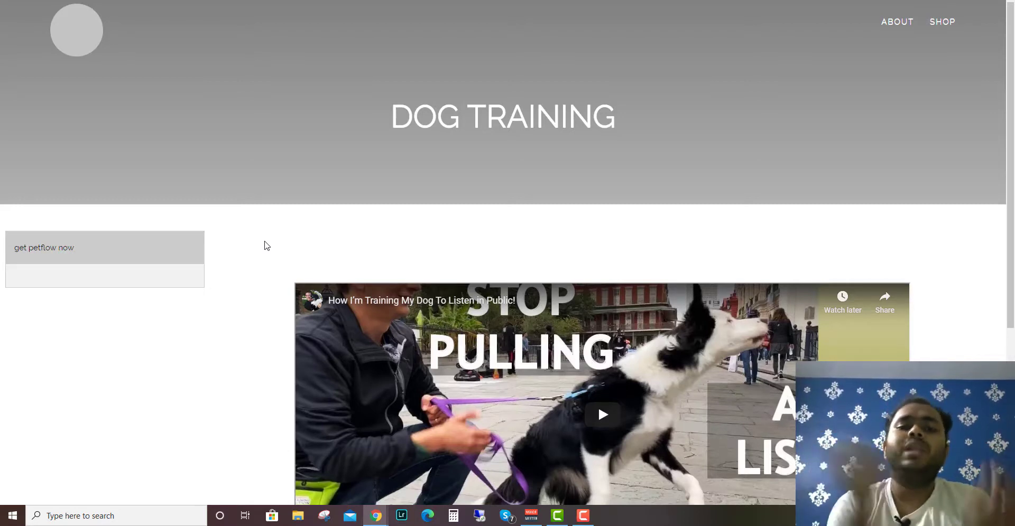
Step: Examine the front-end offer, upsell prices, key benefits and first two bonuses on the Tube Siphon bonus page
scroll(256, 227, "down", 1)
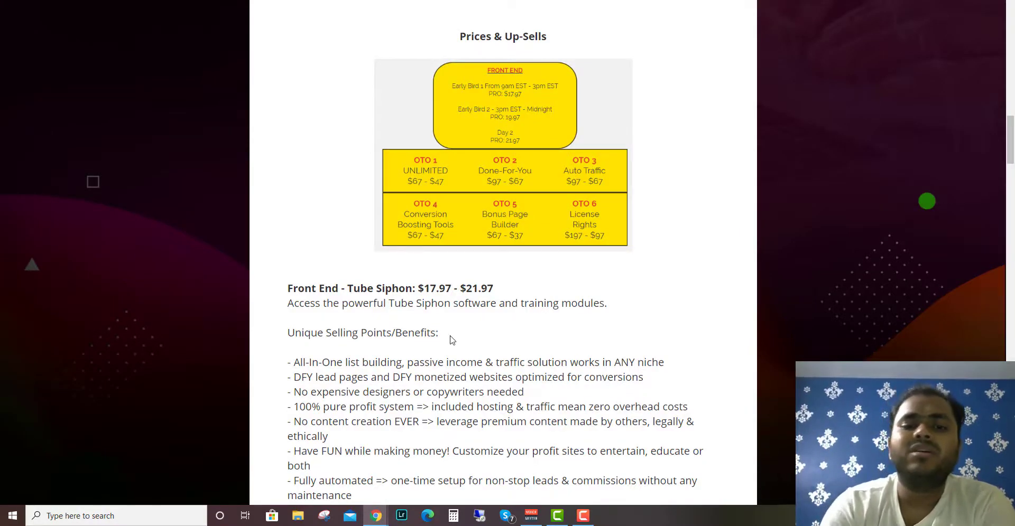
scroll(450, 341, "down", 5)
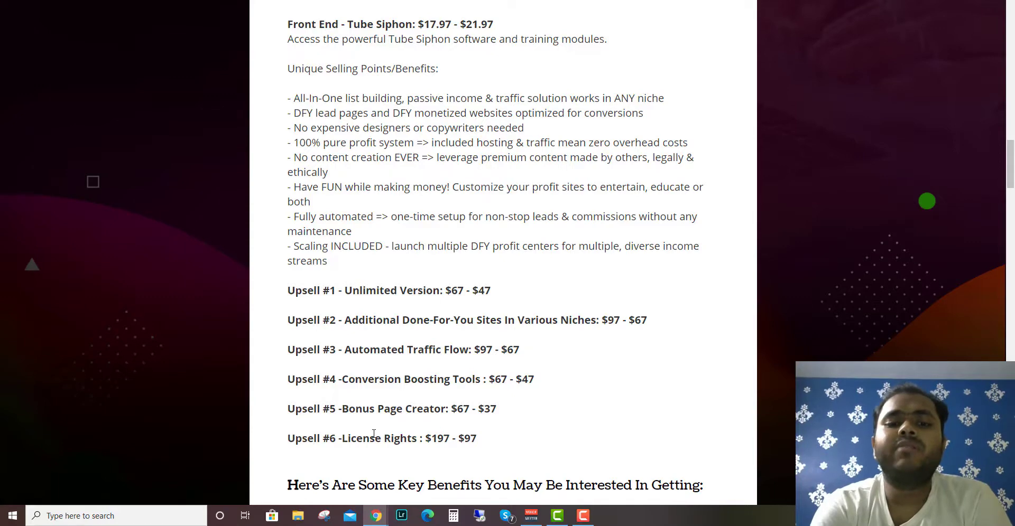
scroll(373, 434, "down", 2)
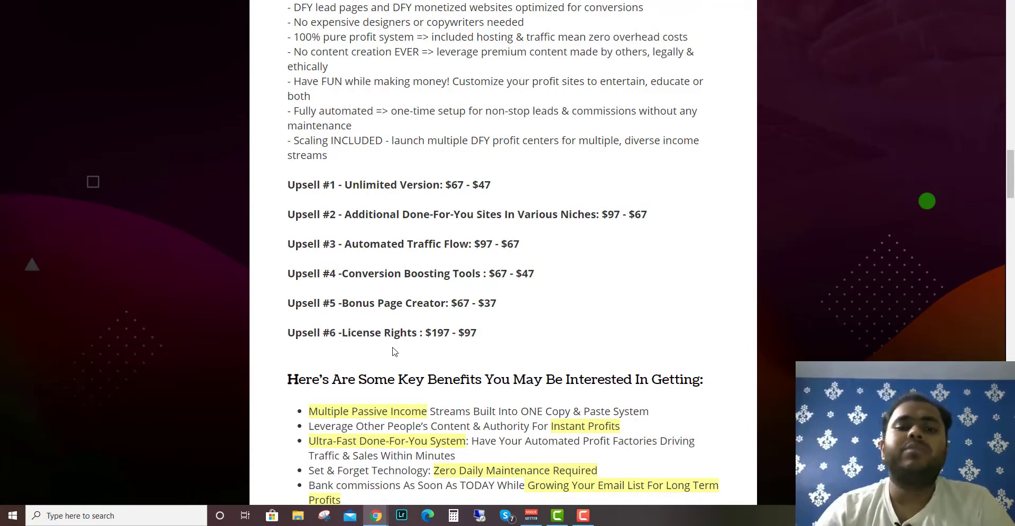
scroll(394, 352, "down", 3)
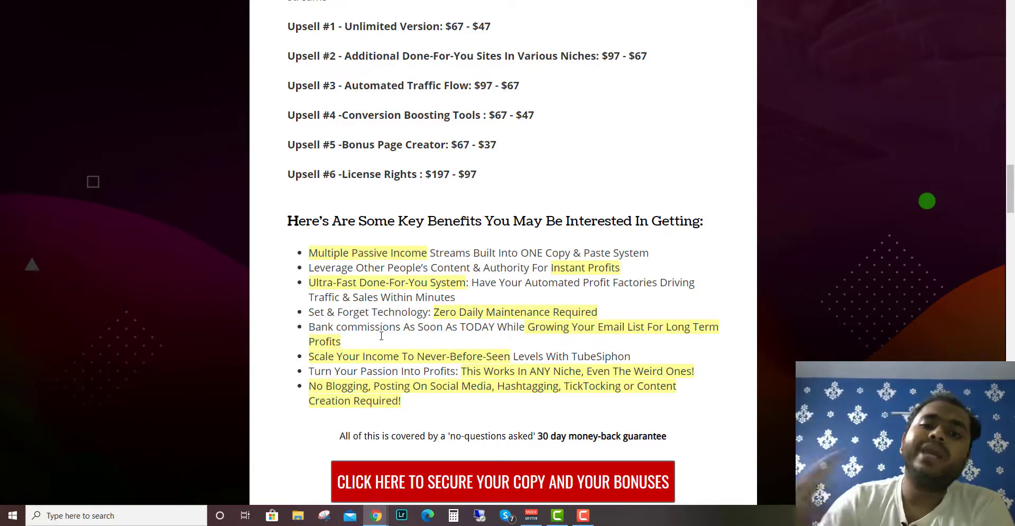
scroll(382, 338, "down", 15)
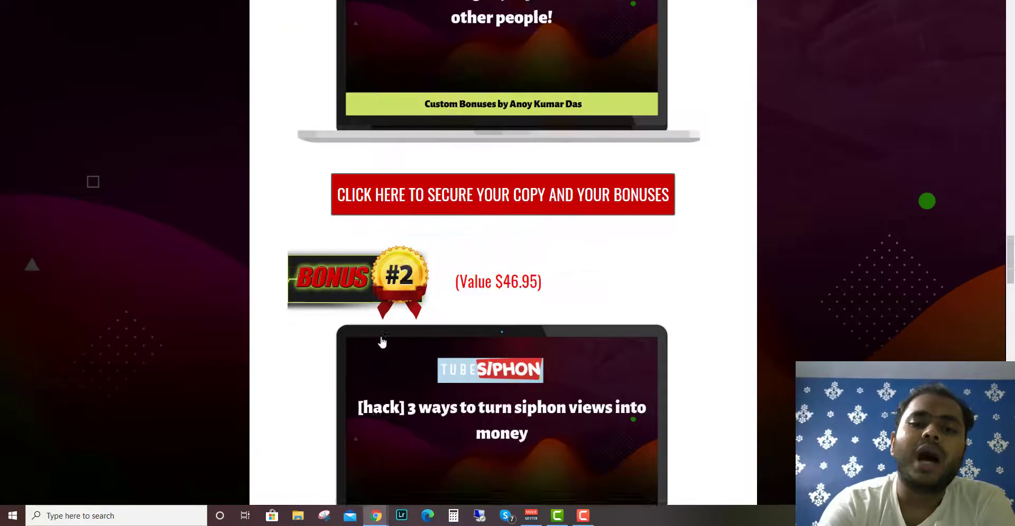
scroll(382, 343, "down", 1)
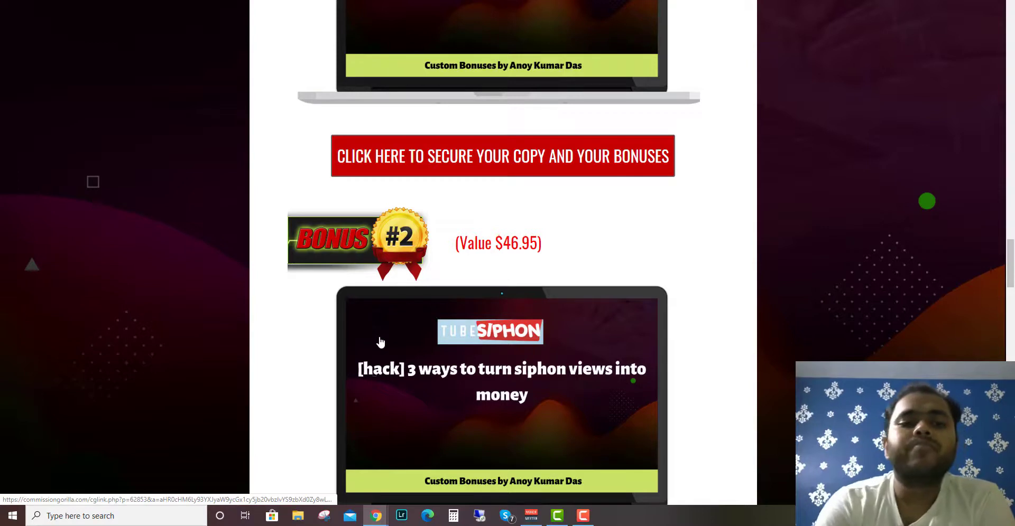
scroll(381, 342, "up", 1)
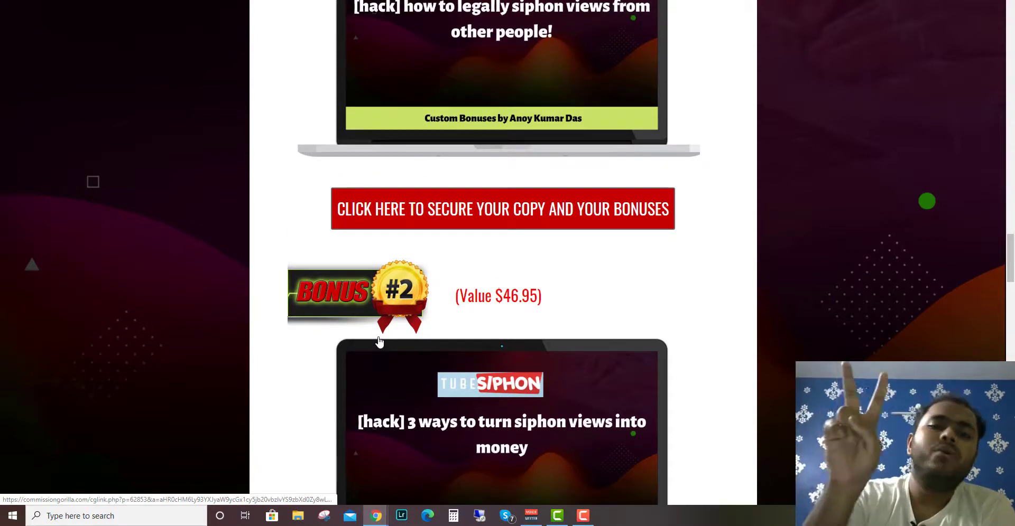